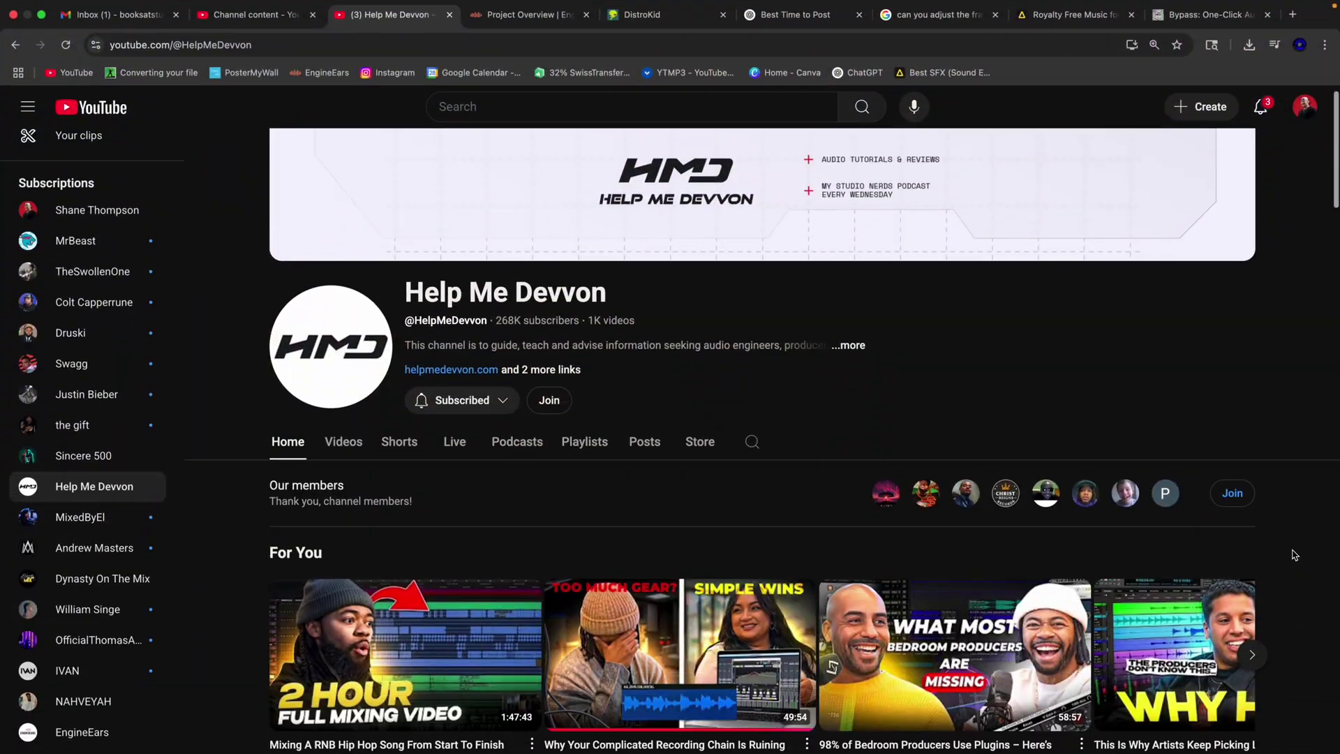
scroll(1293, 555, down, 1)
scroll(1294, 555, down, 4)
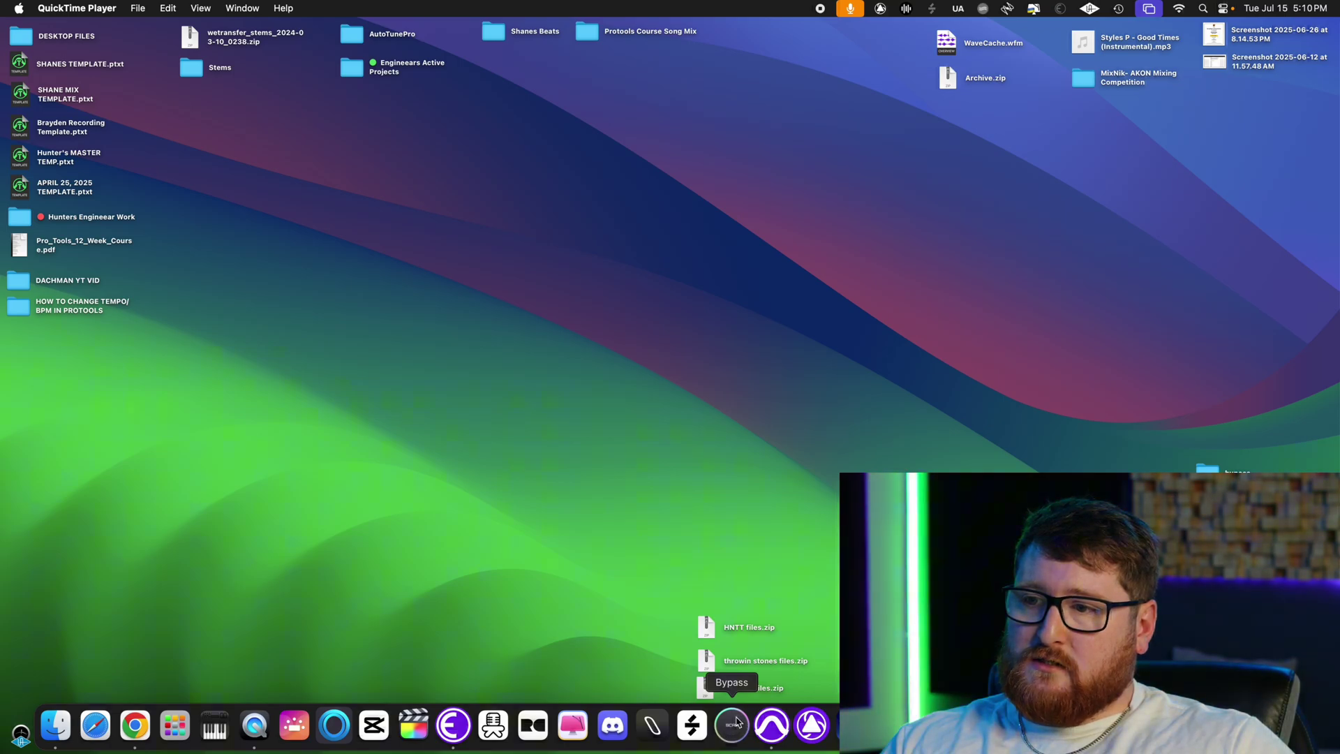
- Launch Bypass and scan the computer for installed plugins
click(733, 729)
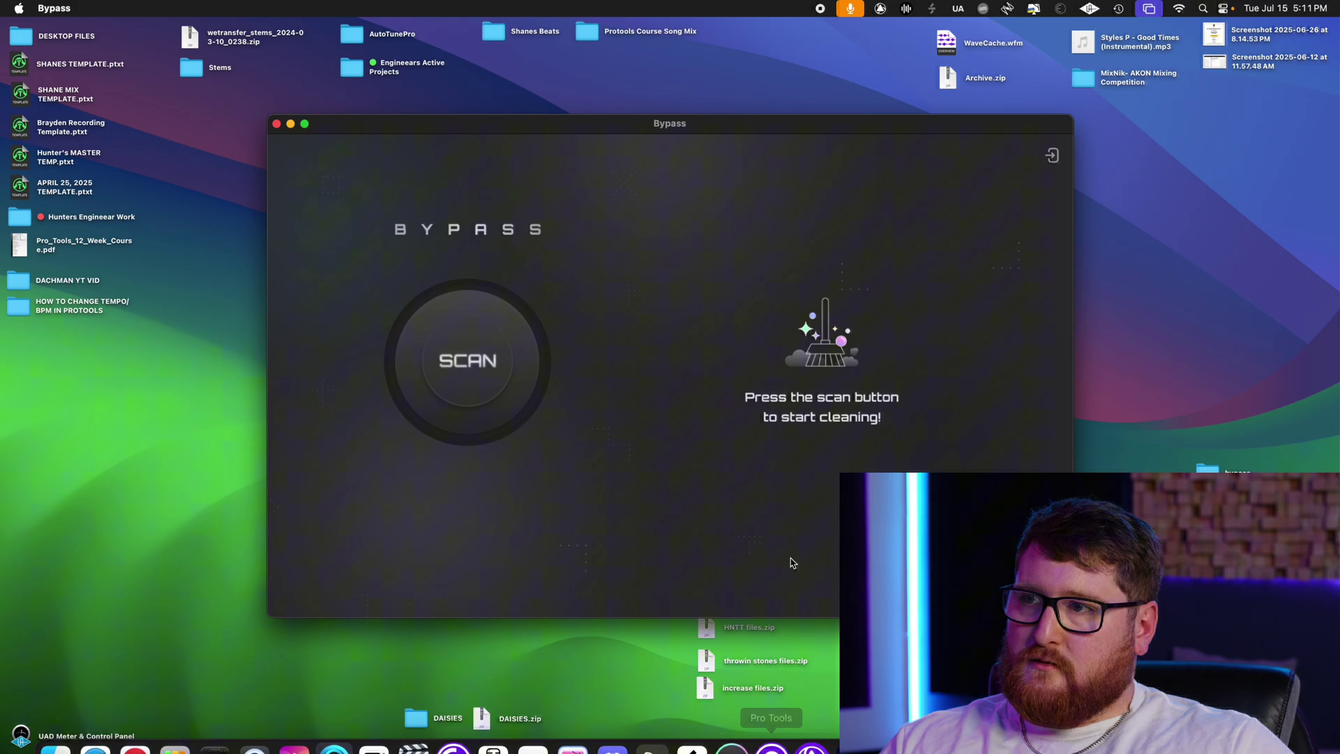
drag(674, 131, 665, 114)
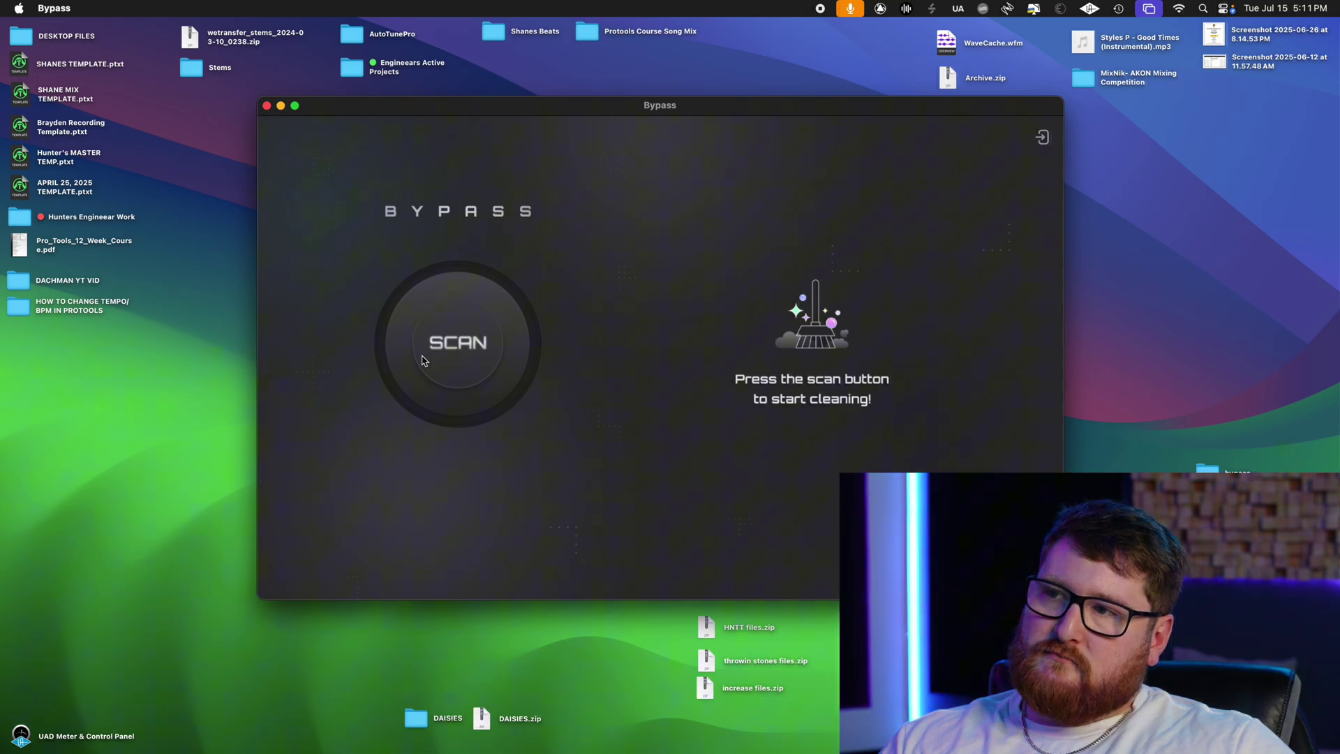
click(489, 350)
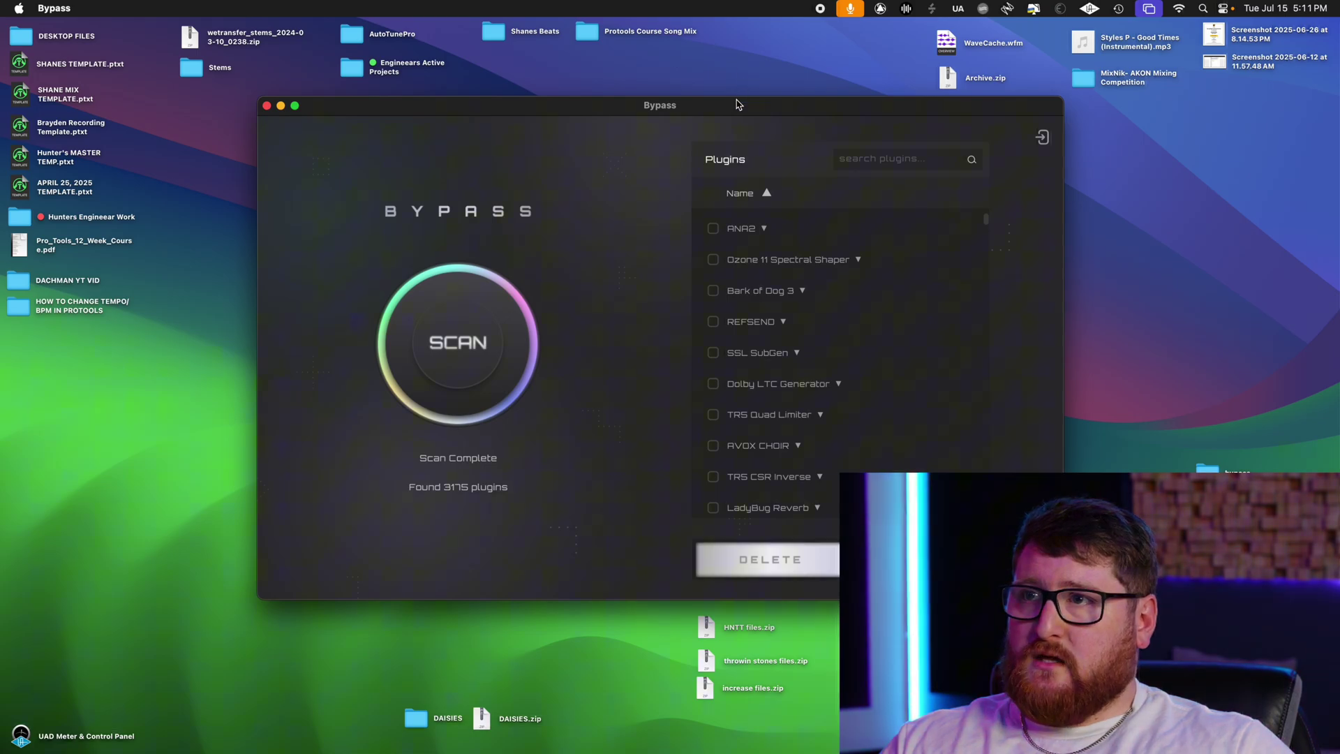
drag(738, 107, 598, 141)
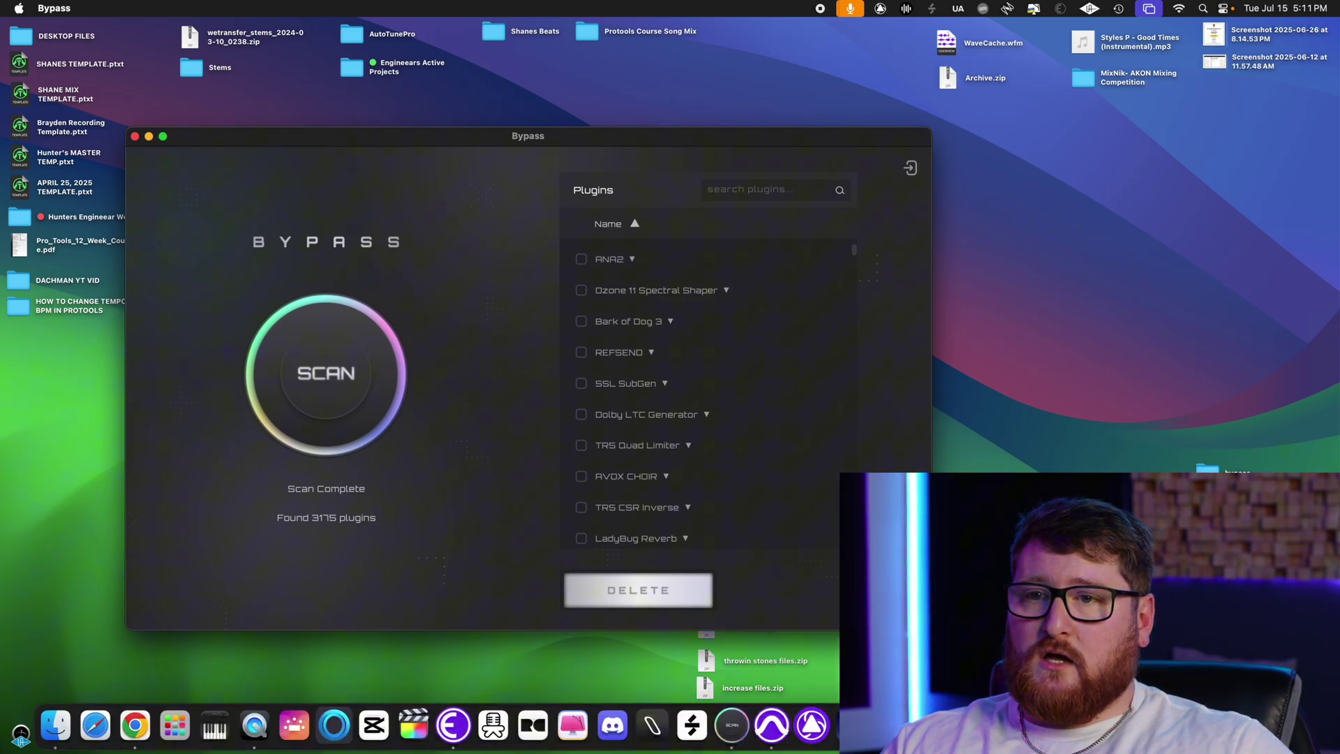
- Open bypass.ptx from the desktop's bypass folder in Pro Tools, saving the already open session, and show the Edit window full screen
double_click(1208, 467)
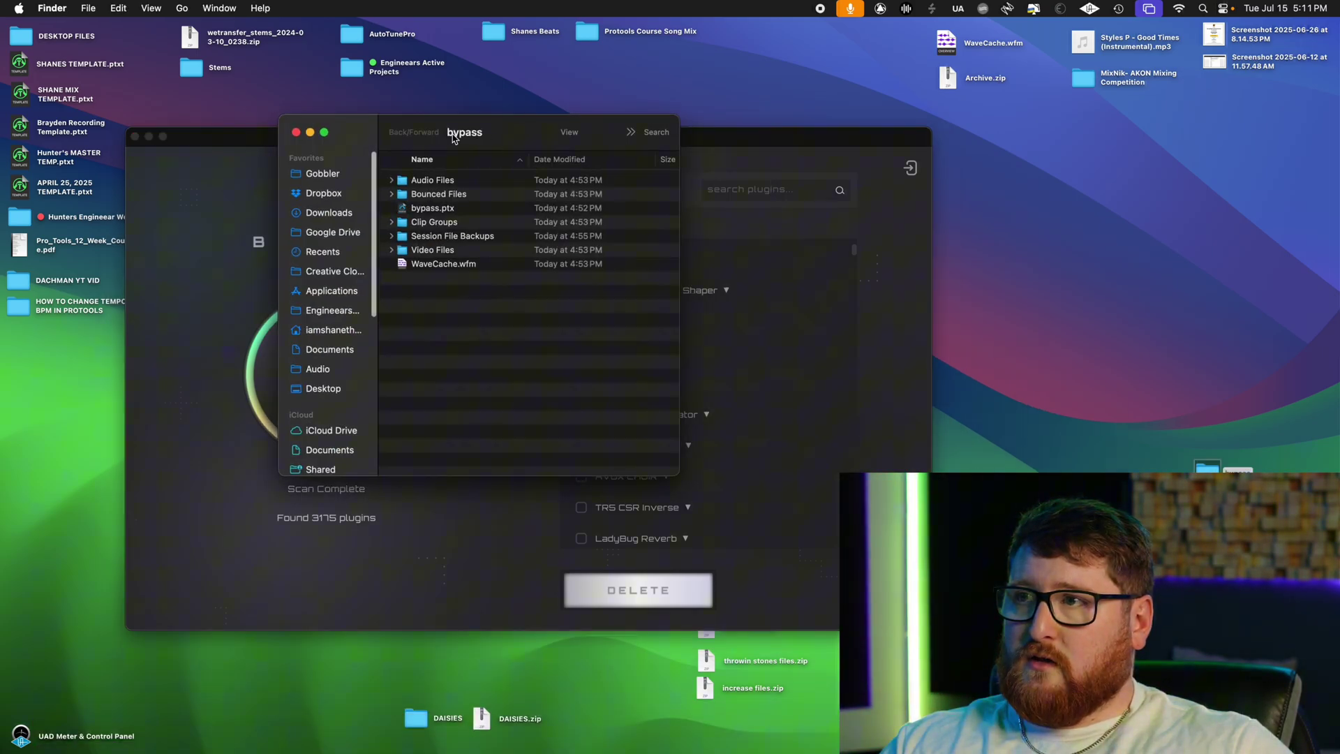
drag(492, 143, 531, 145)
double_click(466, 210)
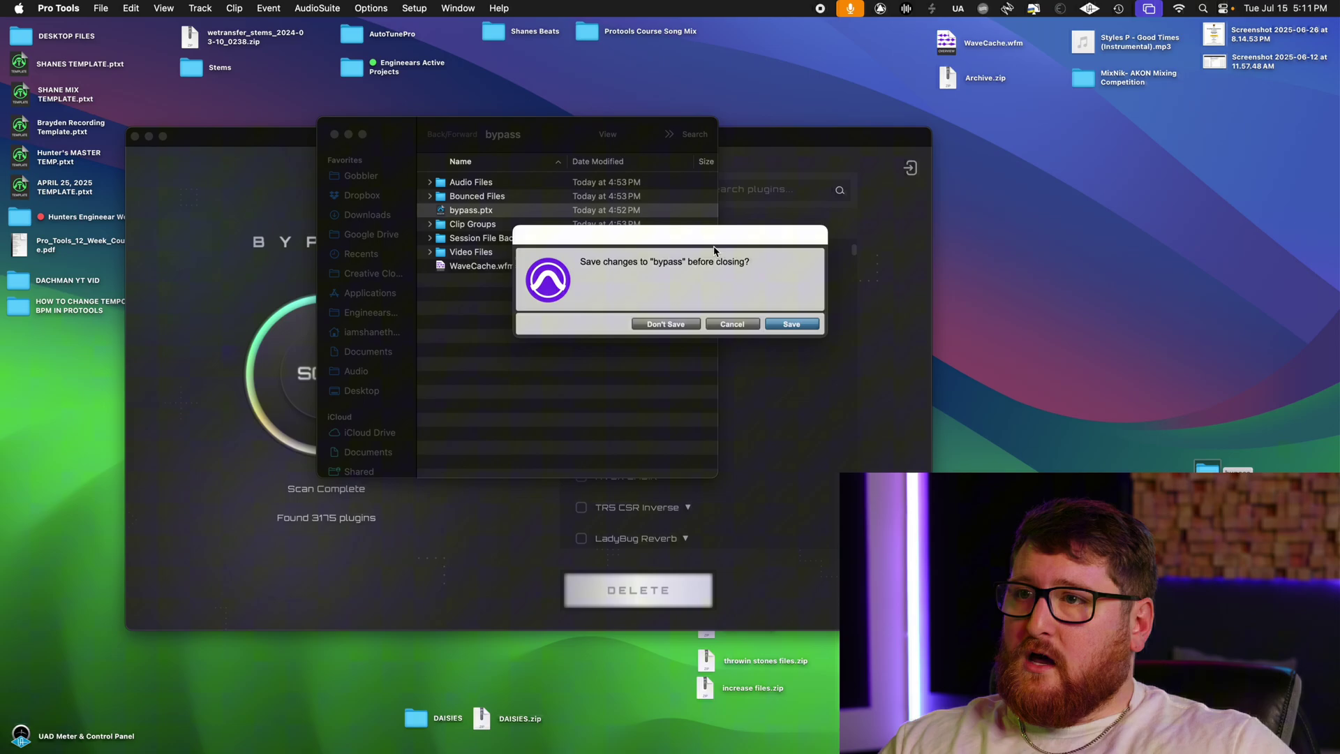
click(814, 326)
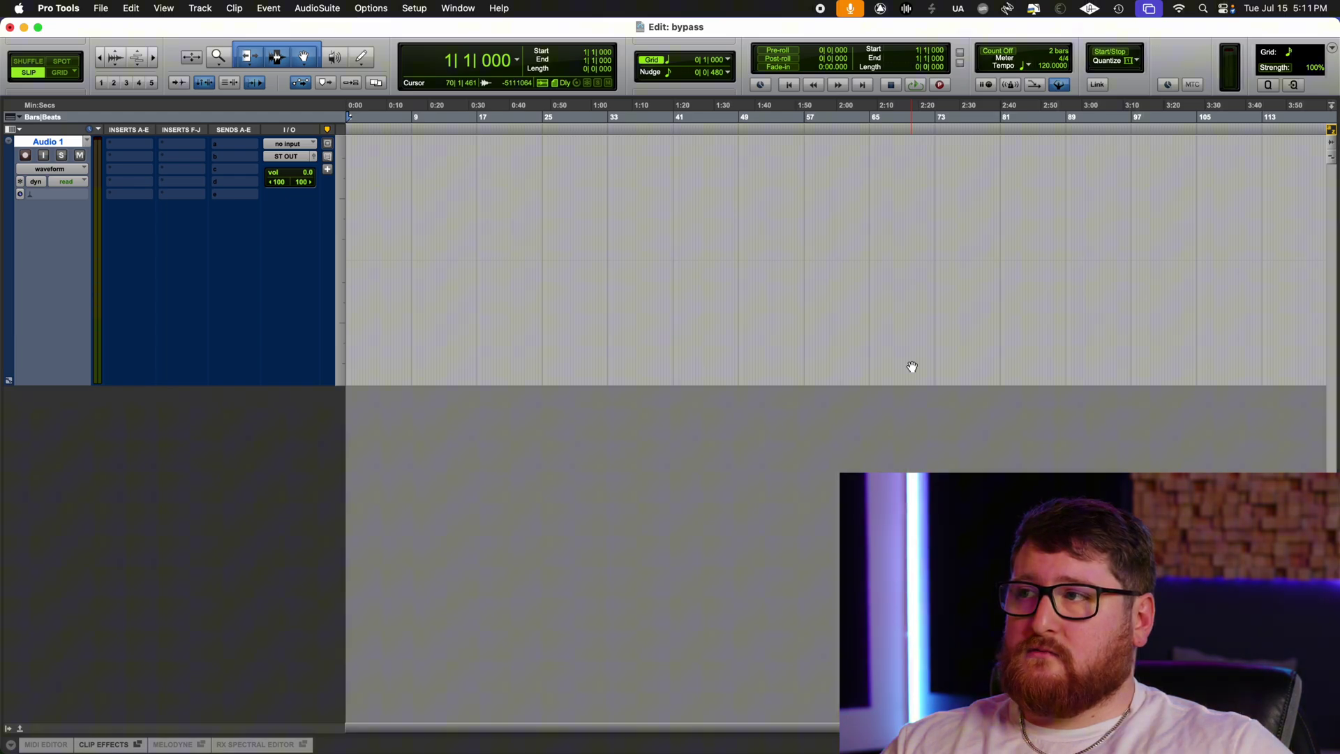
click(39, 28)
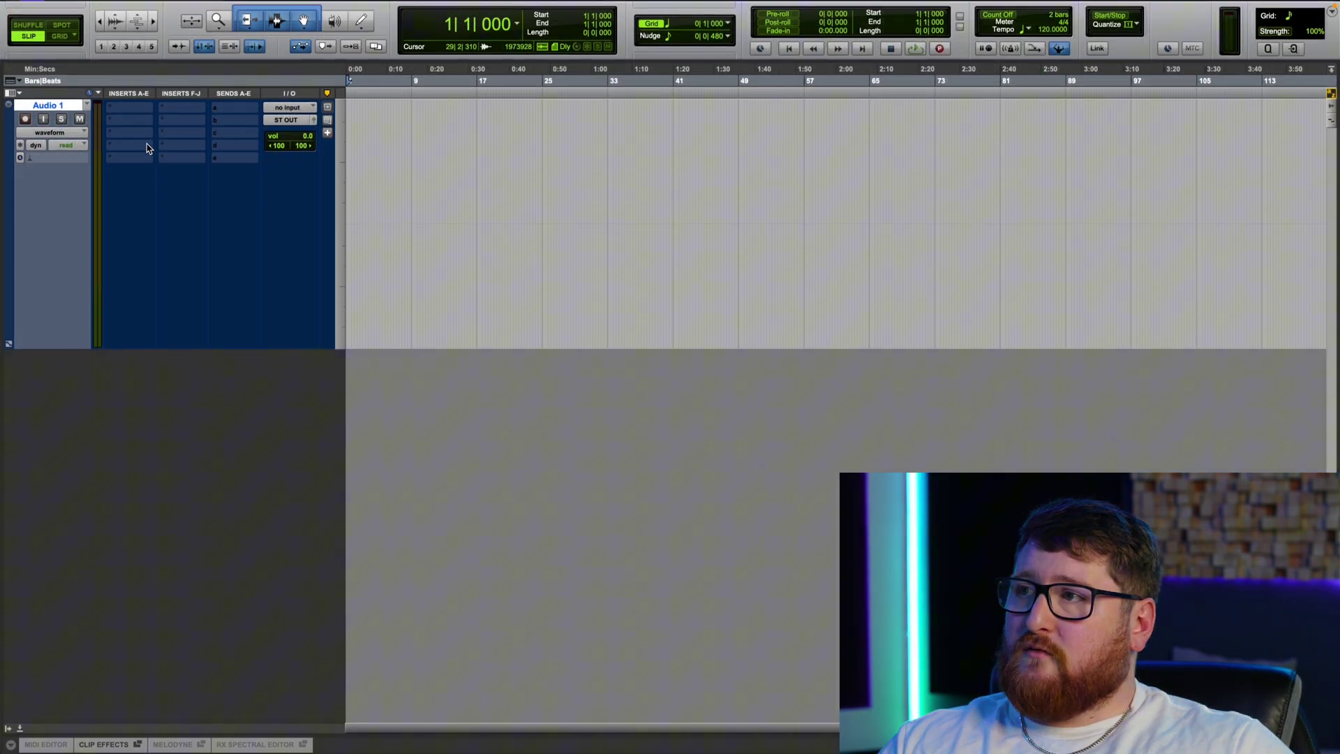
- Look through the Universal Audio multichannel plugins available for an insert on Audio 1 for UAD Vertigo VSC-2, leaving the slot empty
click(127, 162)
mouse_move(128, 163)
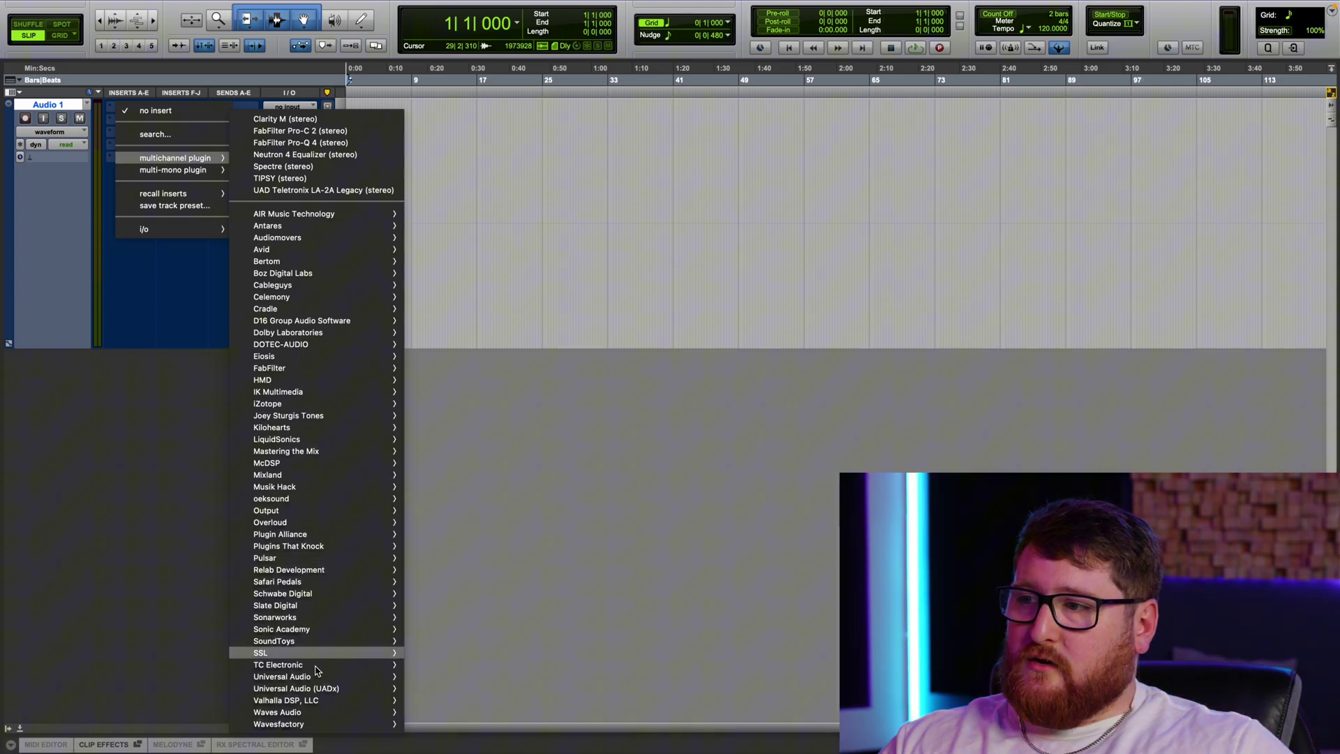
mouse_move(289, 676)
scroll(487, 684, down, 15)
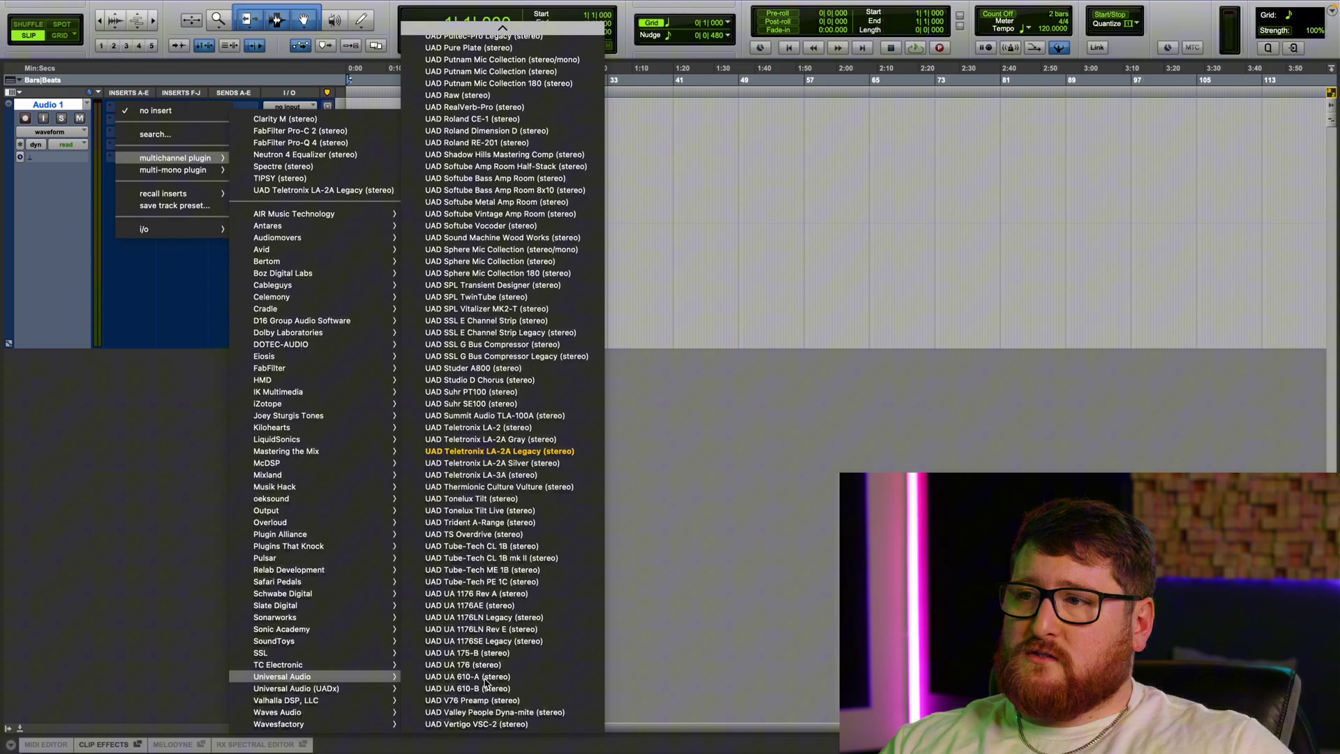
scroll(487, 682, up, 10)
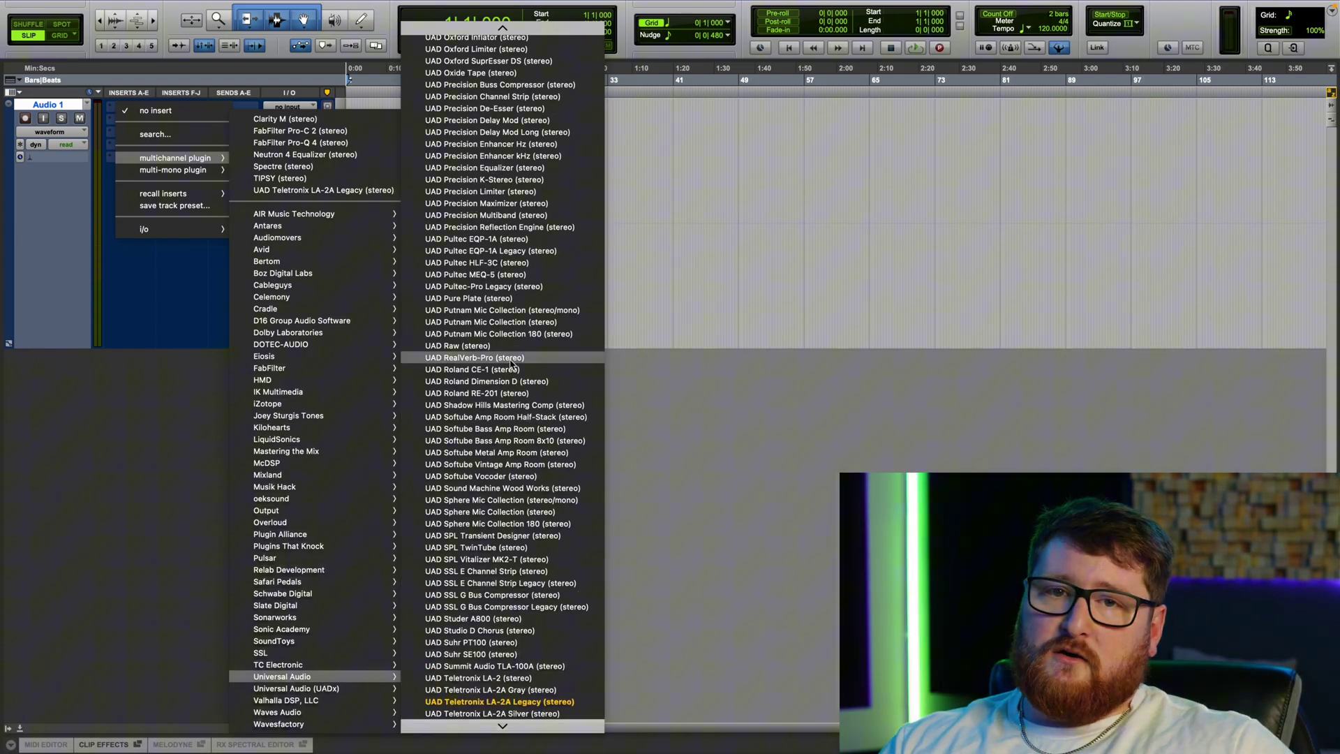
scroll(513, 340, up, 20)
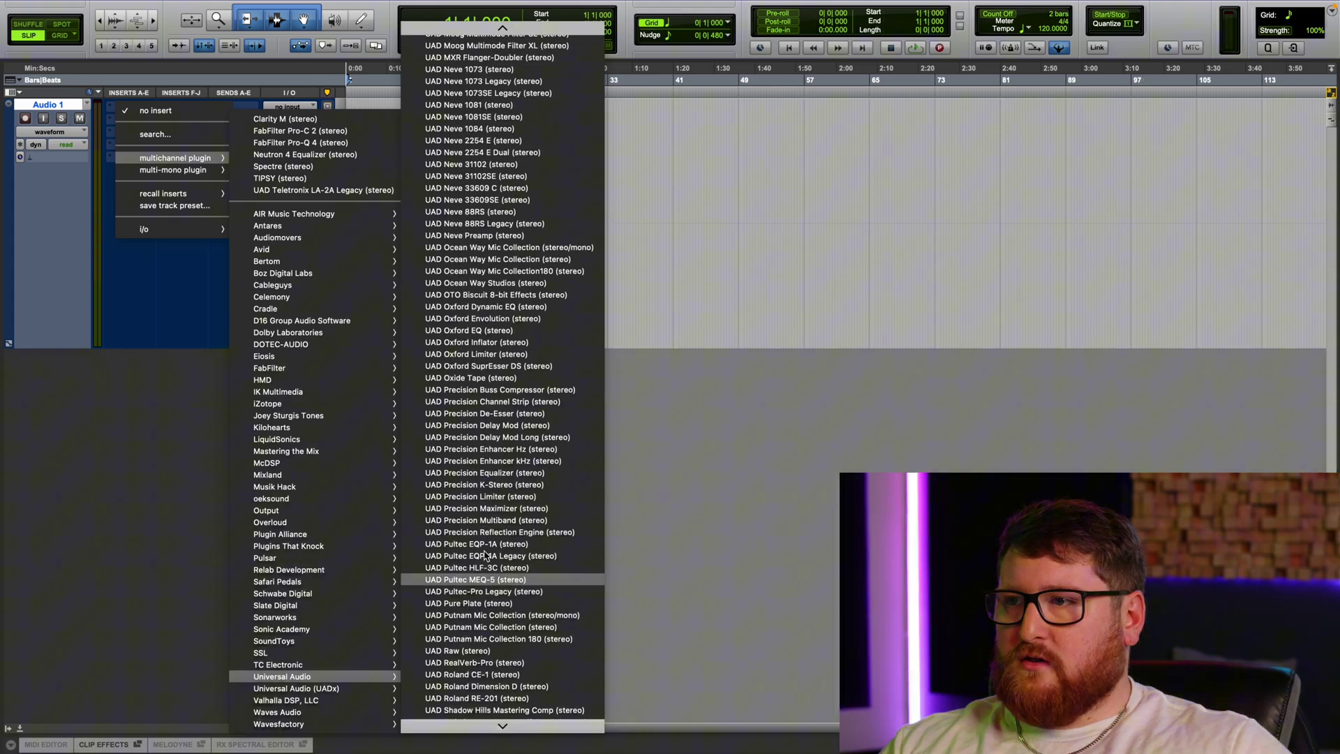
scroll(532, 296, up, 5)
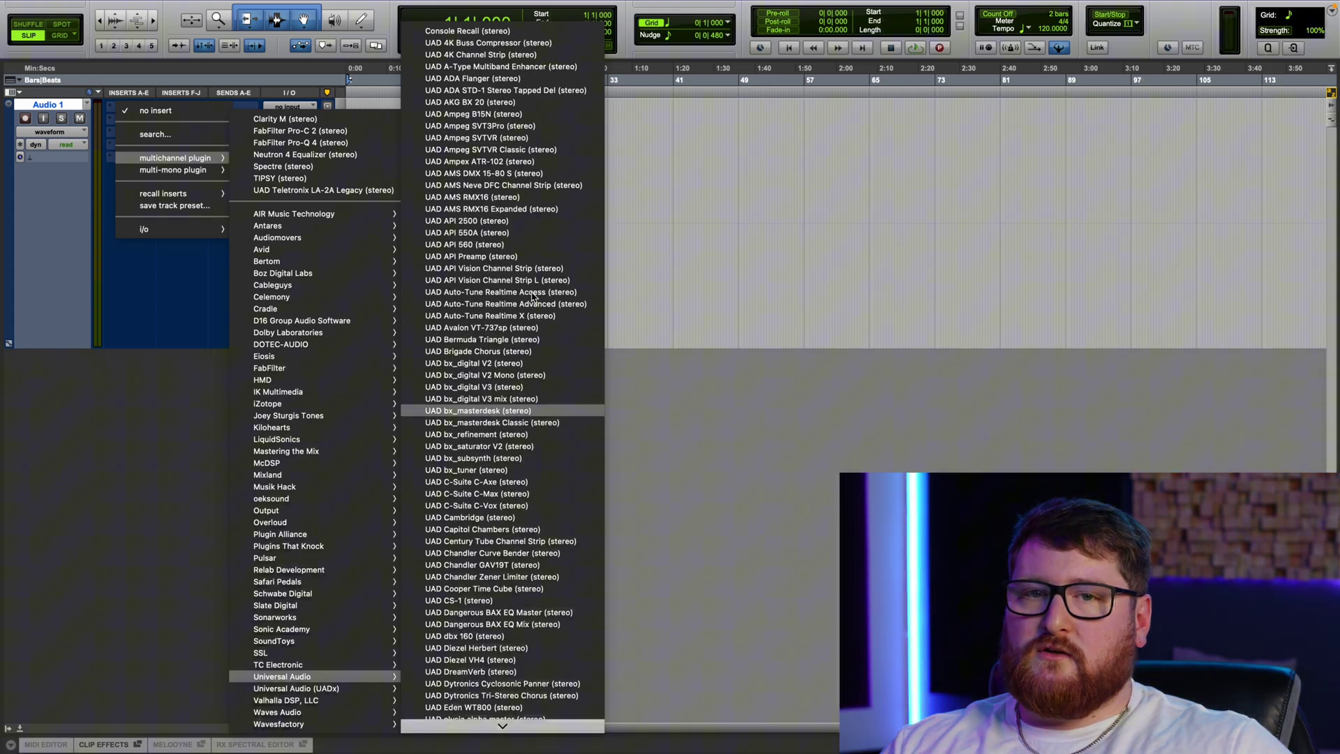
scroll(532, 296, down, 20)
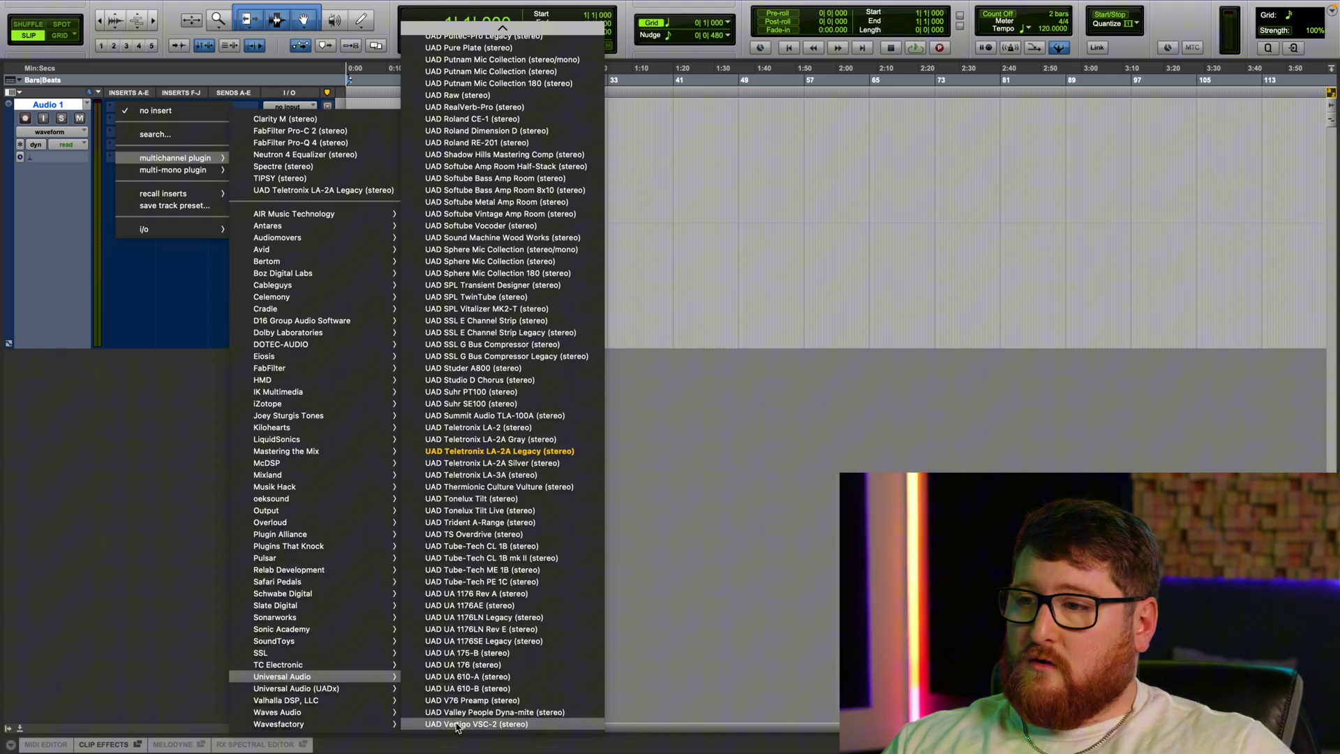
click(672, 704)
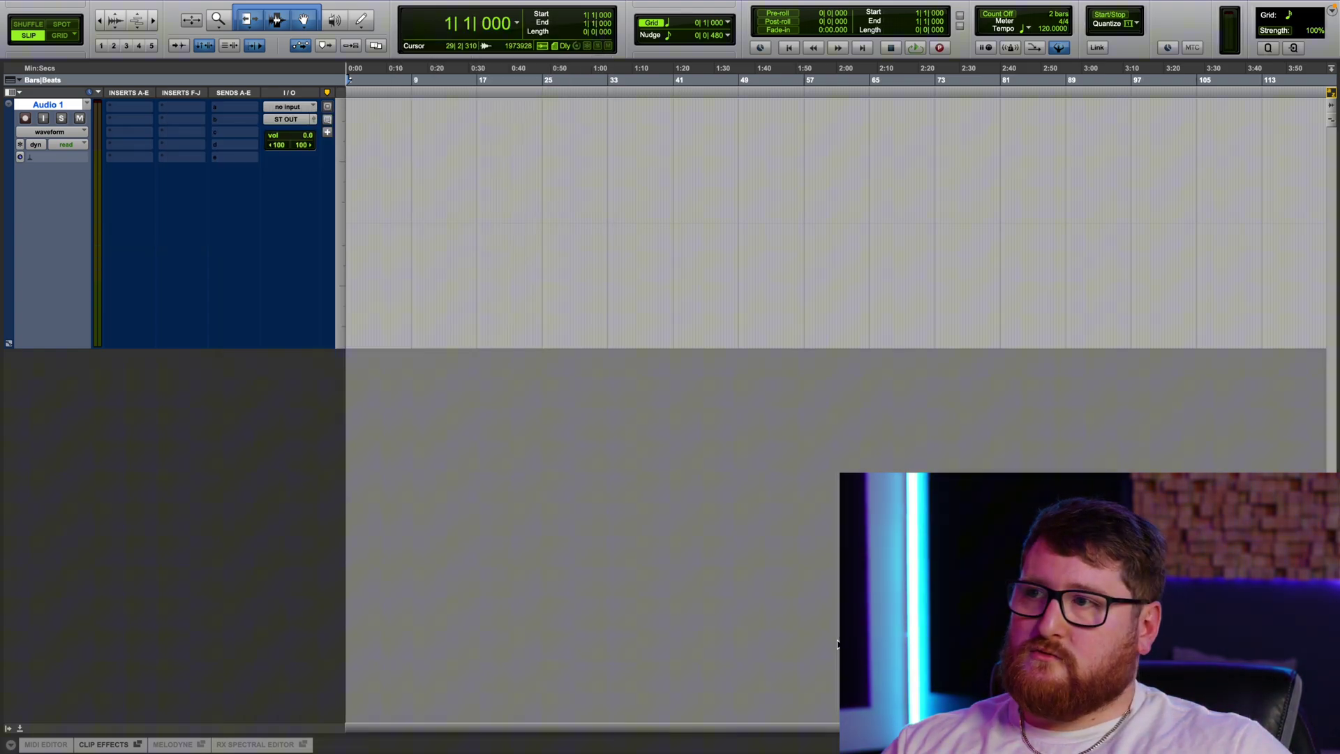
- Quit Pro Tools, saving the changes to the bypass session
mouse_move(527, 751)
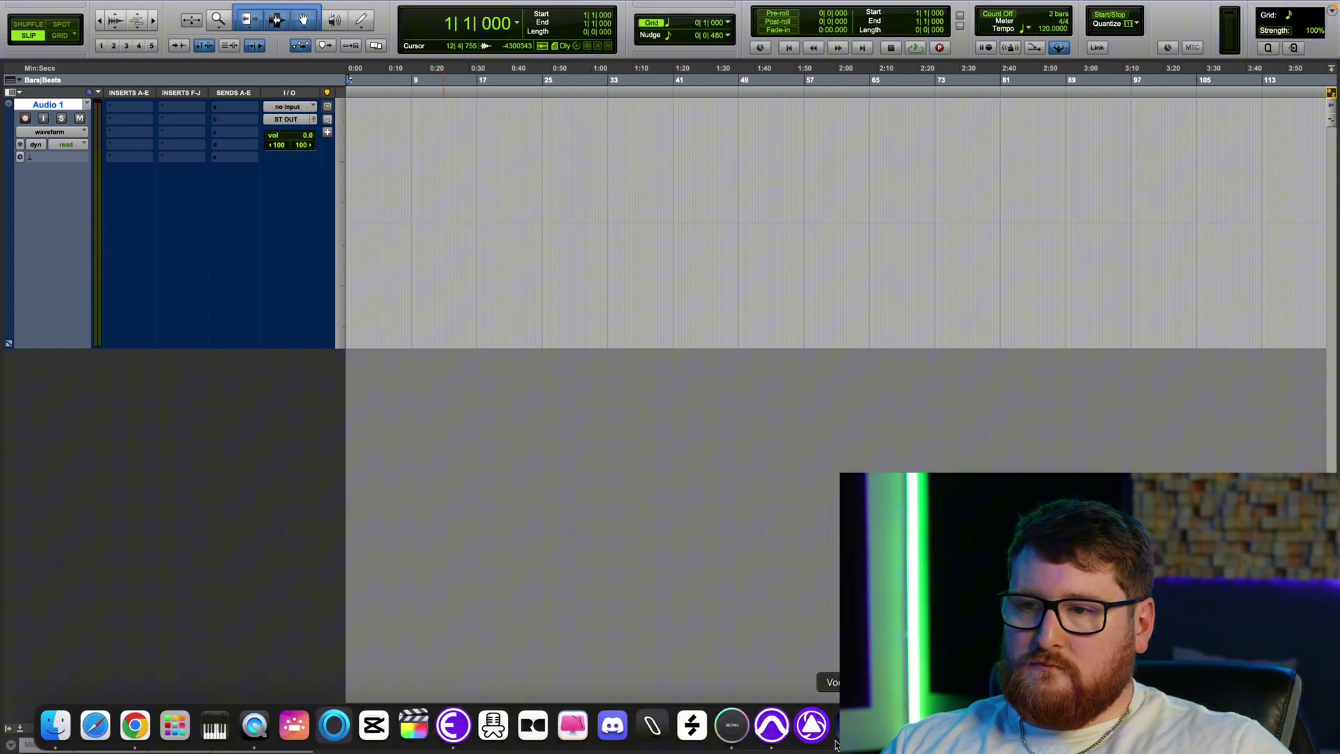
right_click(771, 726)
click(778, 677)
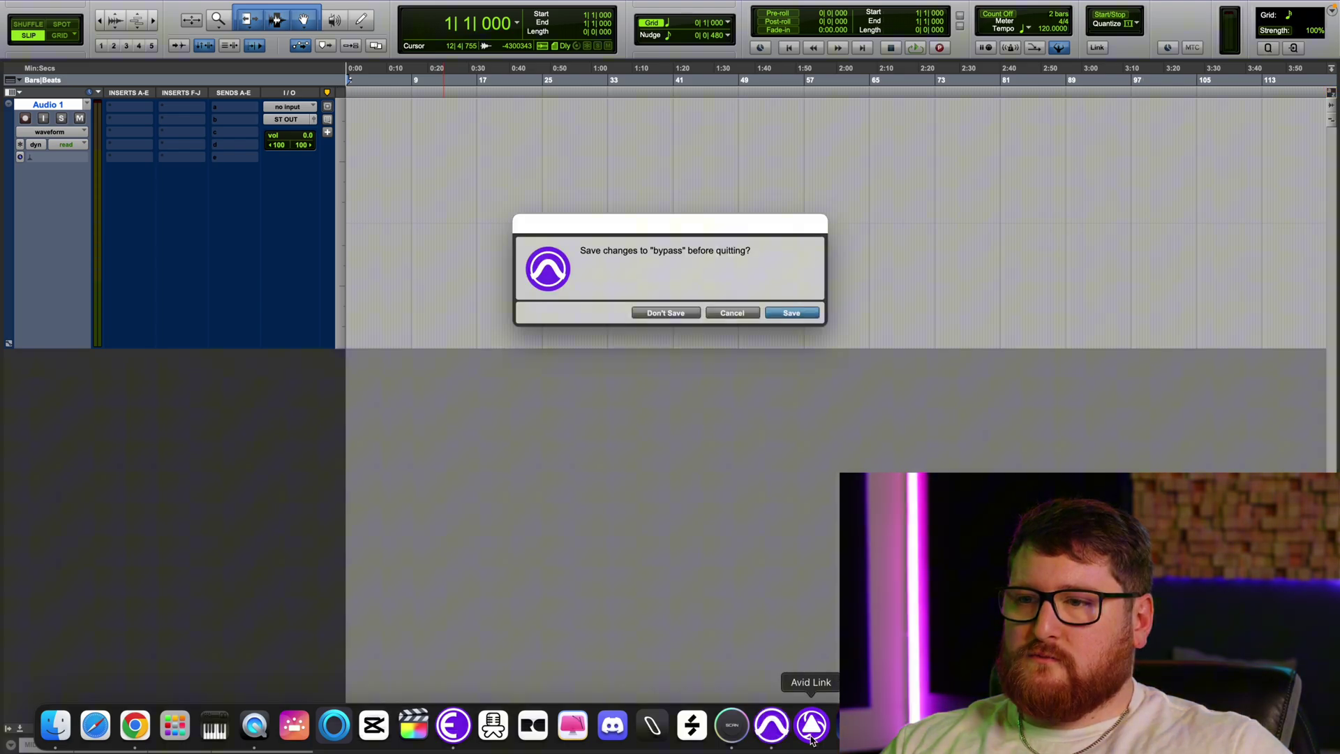
click(792, 313)
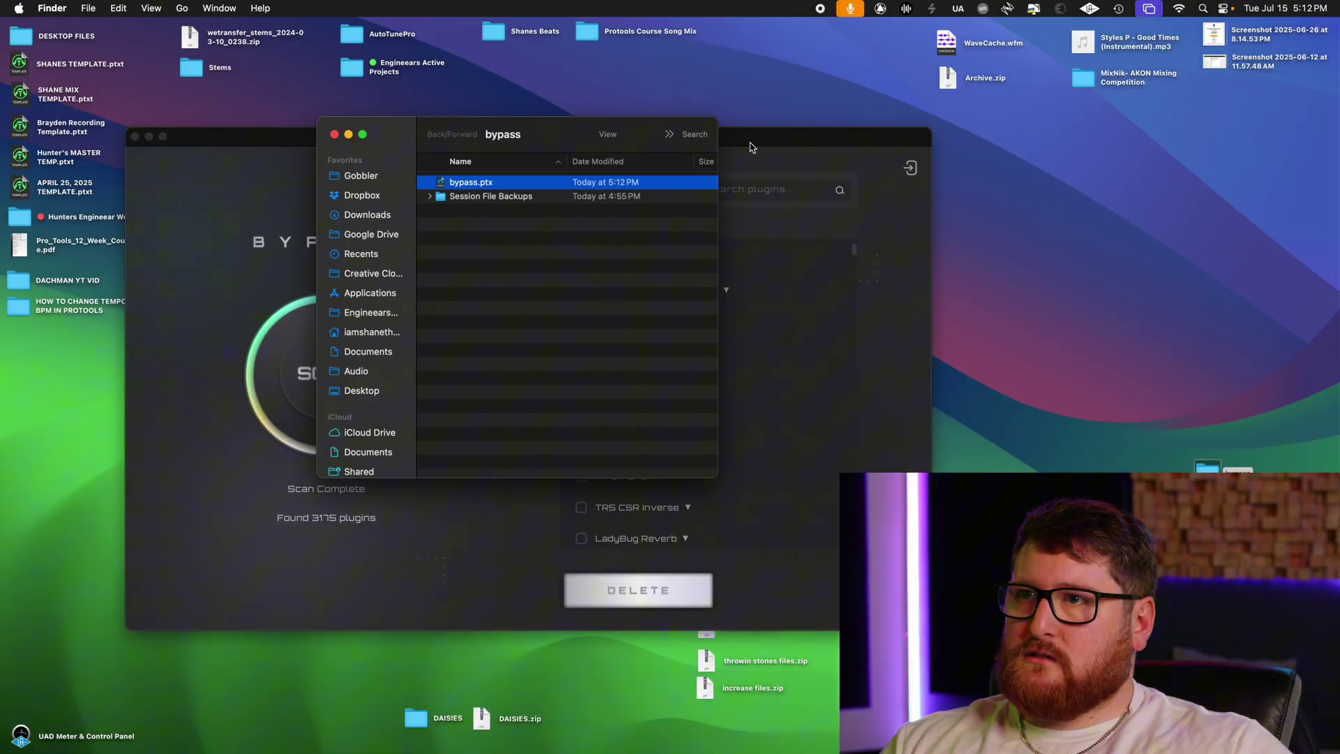
- Switch to Bypass, search the plugin list for "vert" and select UAD Vertigo VSC-2 and UAD Vertigo VSC-2(m) with all their formats
drag(751, 147, 844, 127)
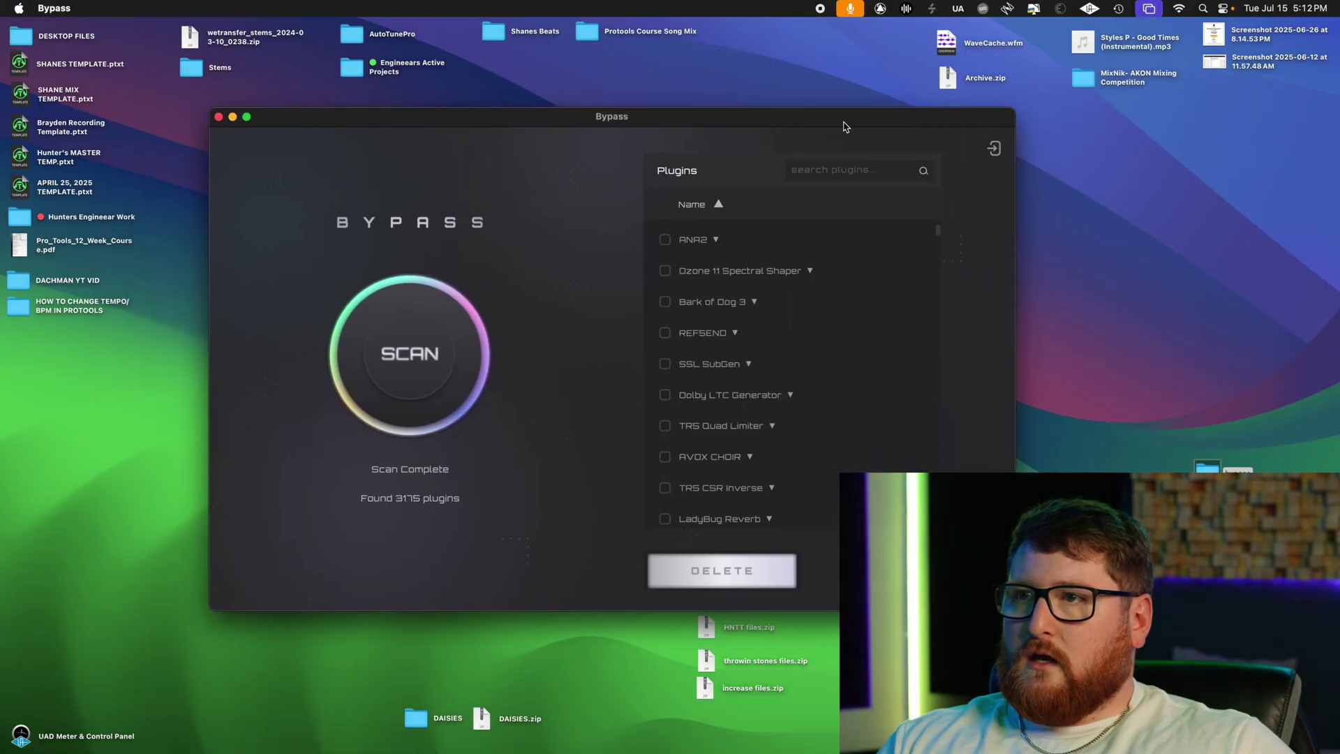
click(826, 172)
text(v)
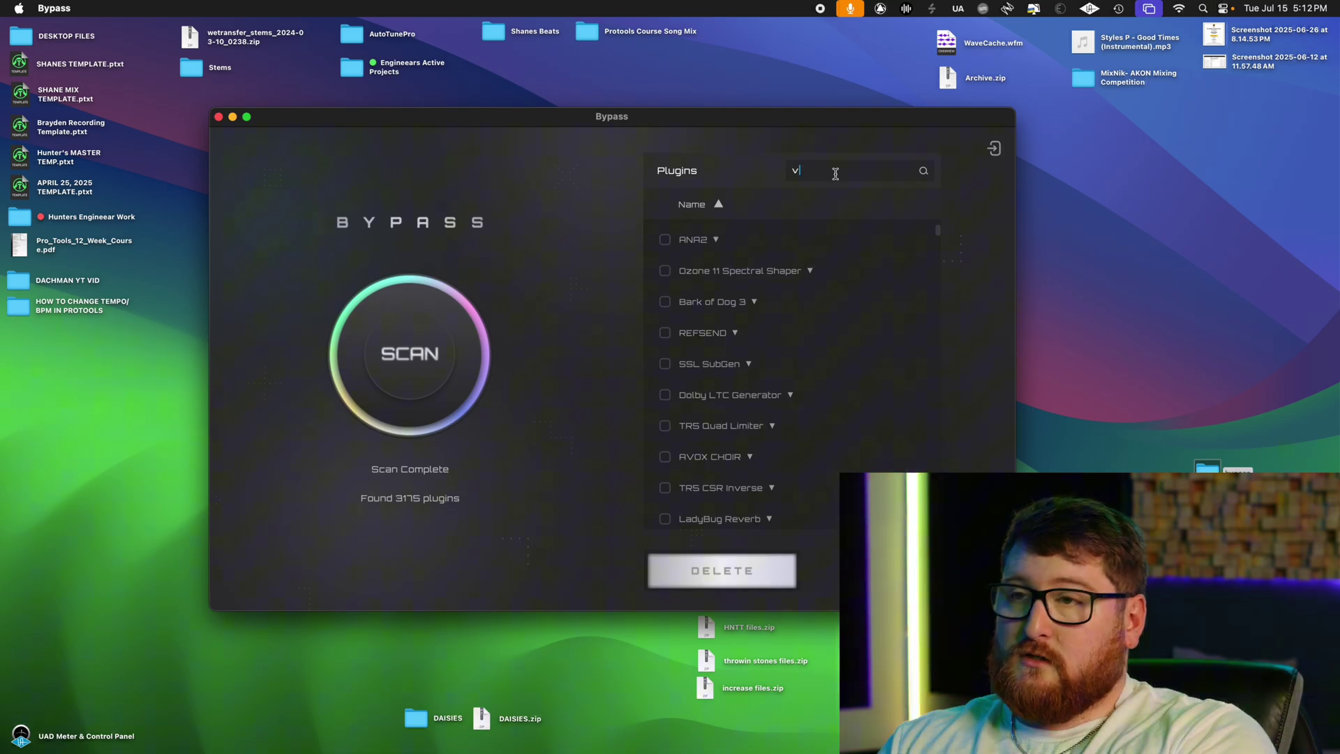
text(ert)
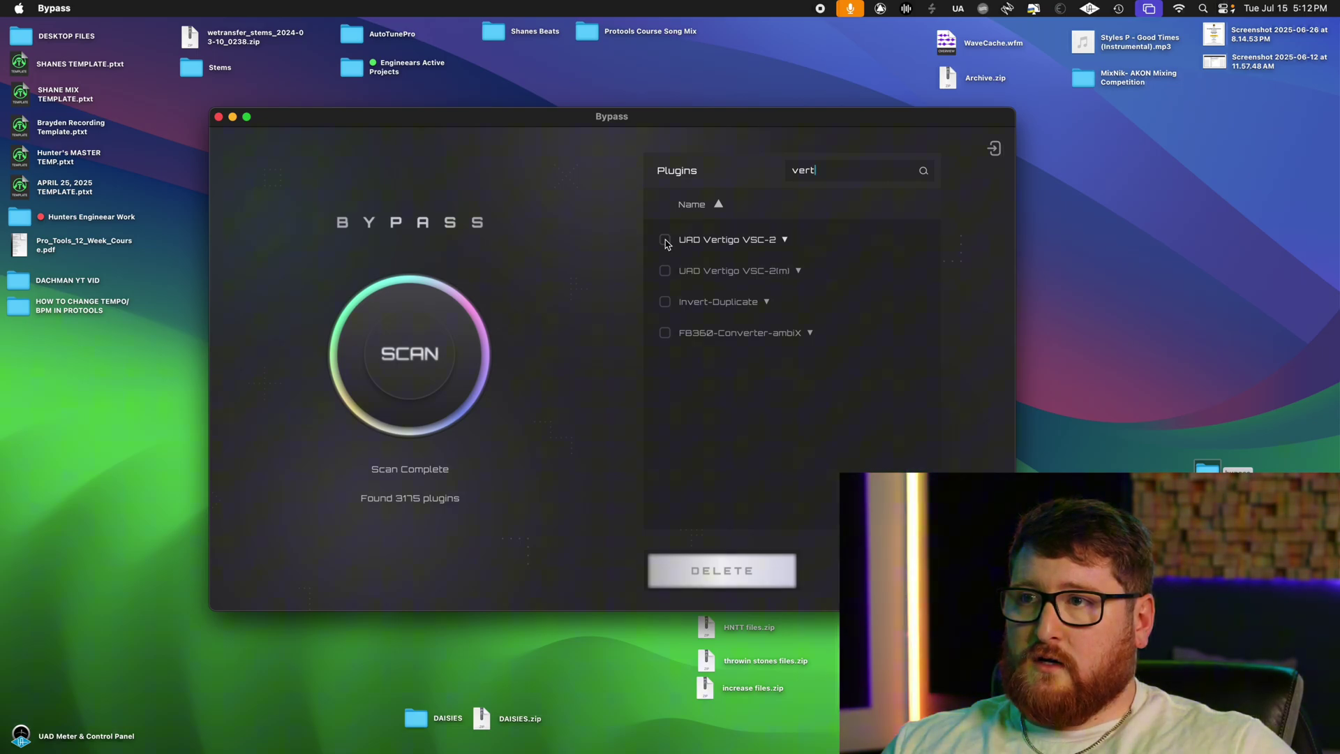
click(665, 240)
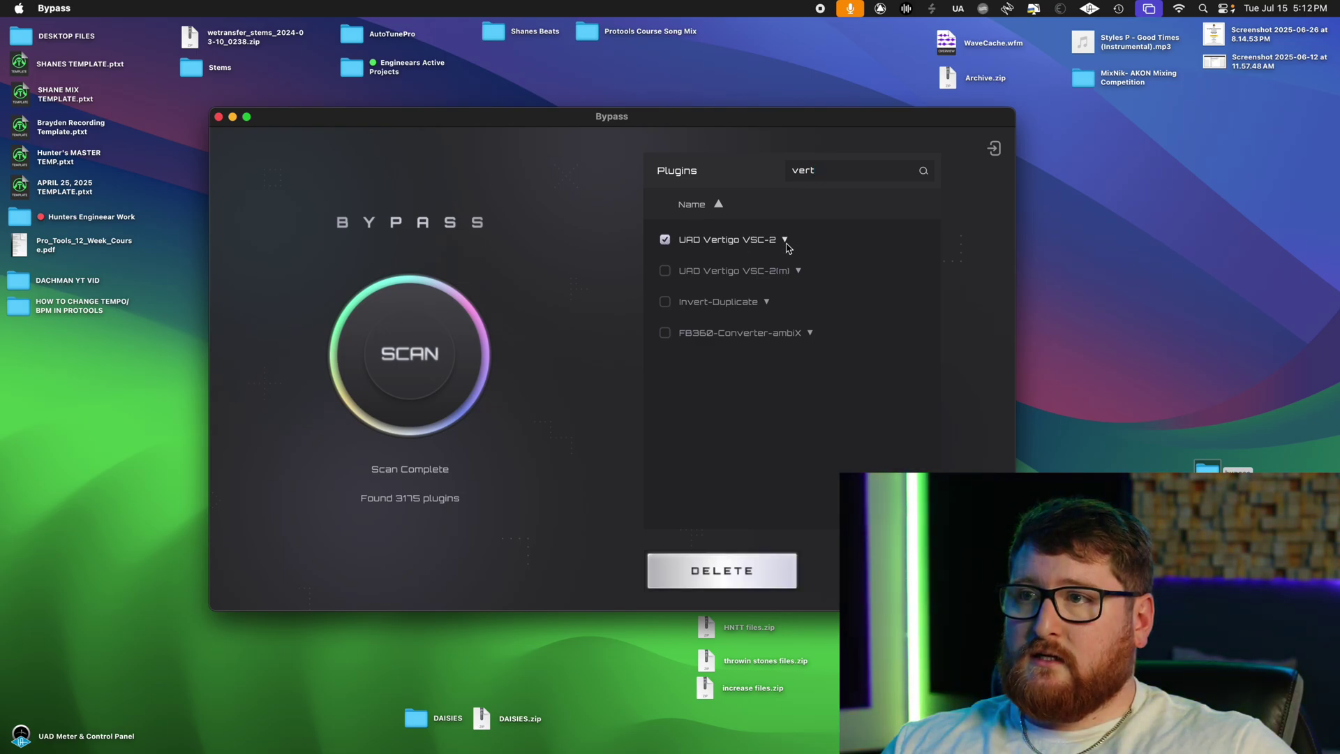
click(666, 272)
click(800, 272)
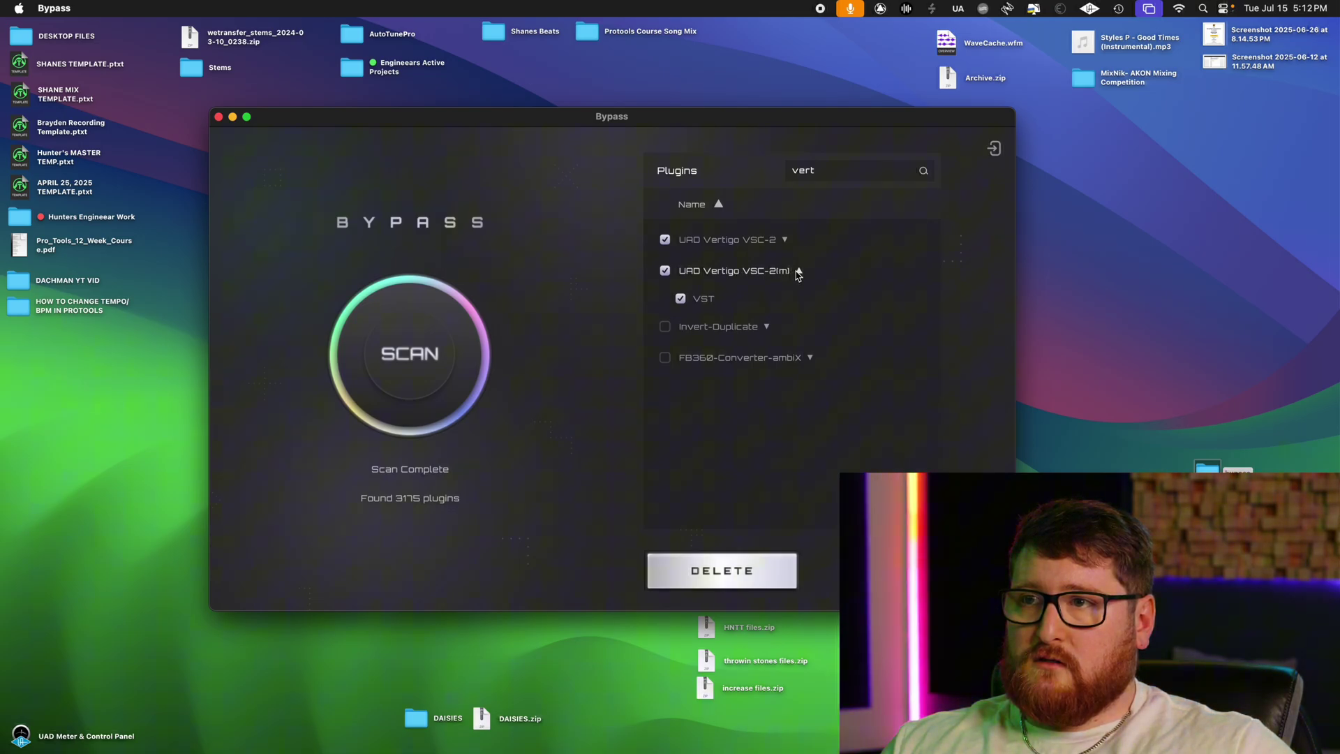
click(799, 272)
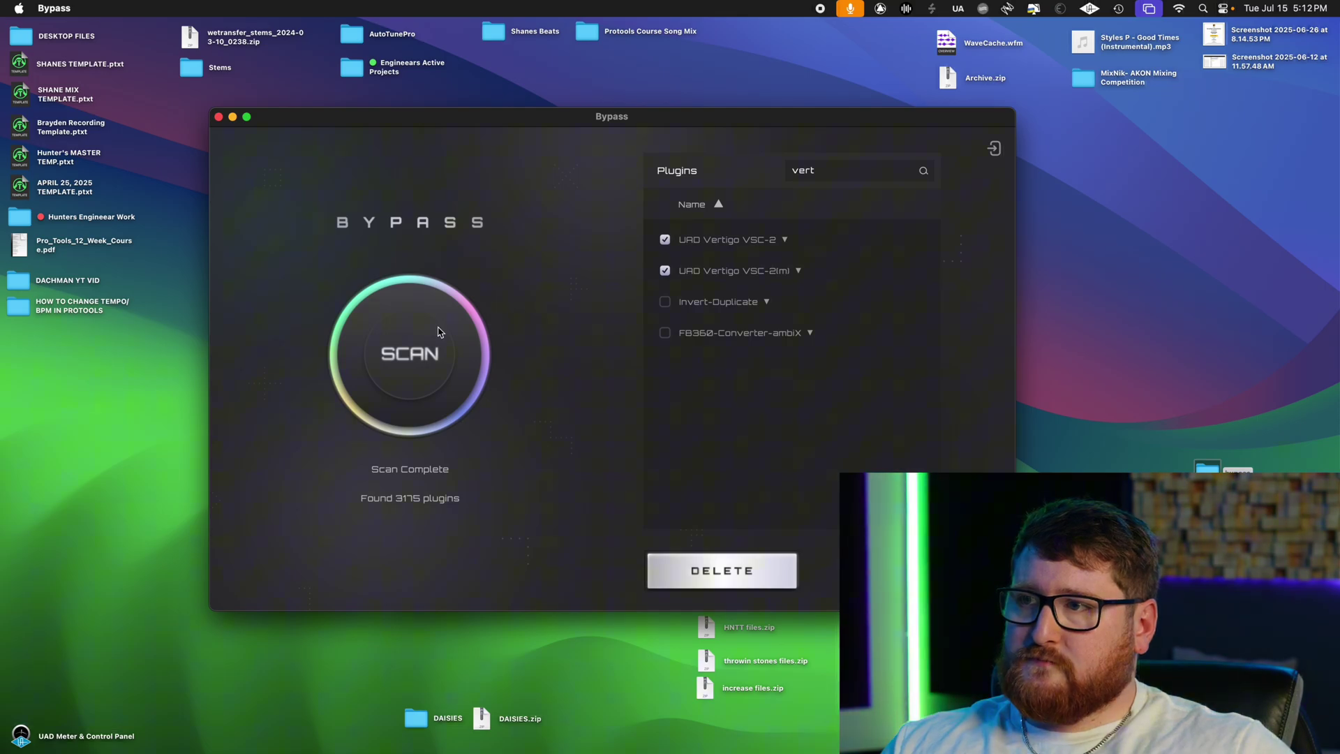
- Delete the selected Vertigo plugins, authorizing the removal with the account password, and dismiss the deletion results
click(714, 573)
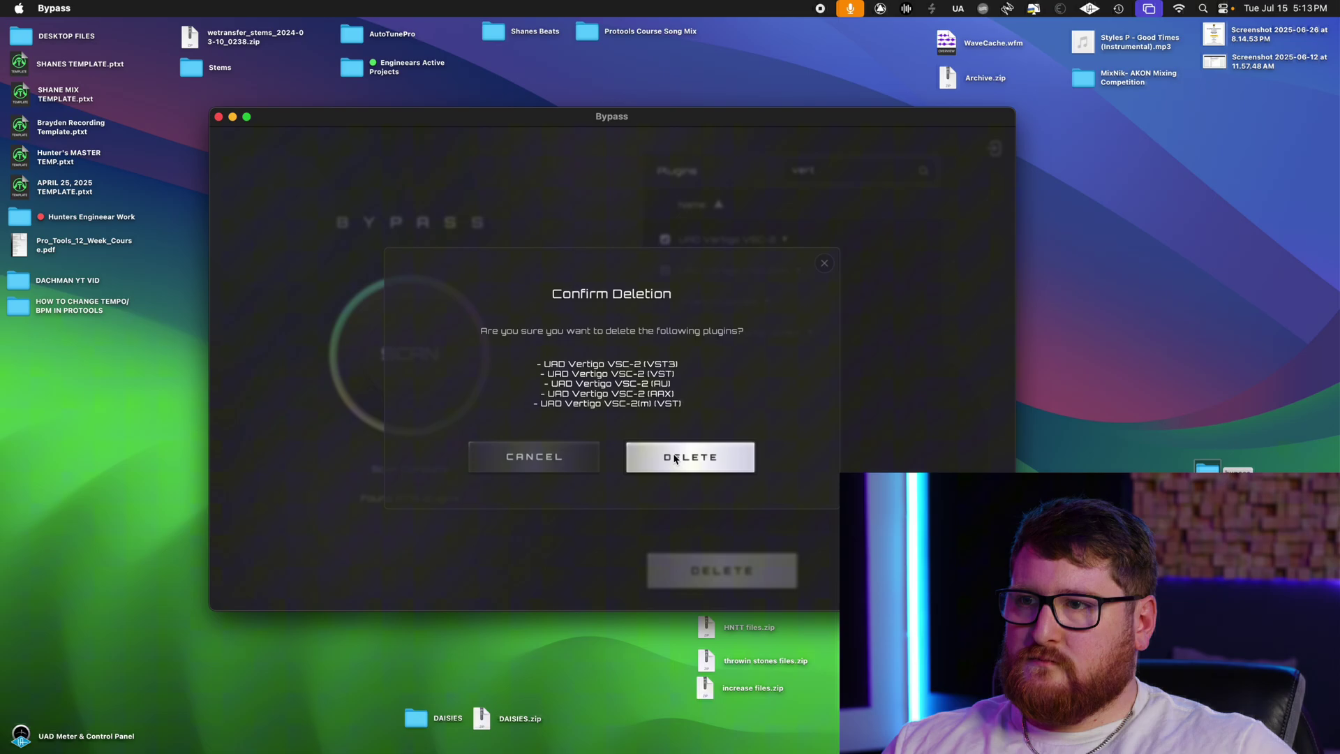
click(703, 464)
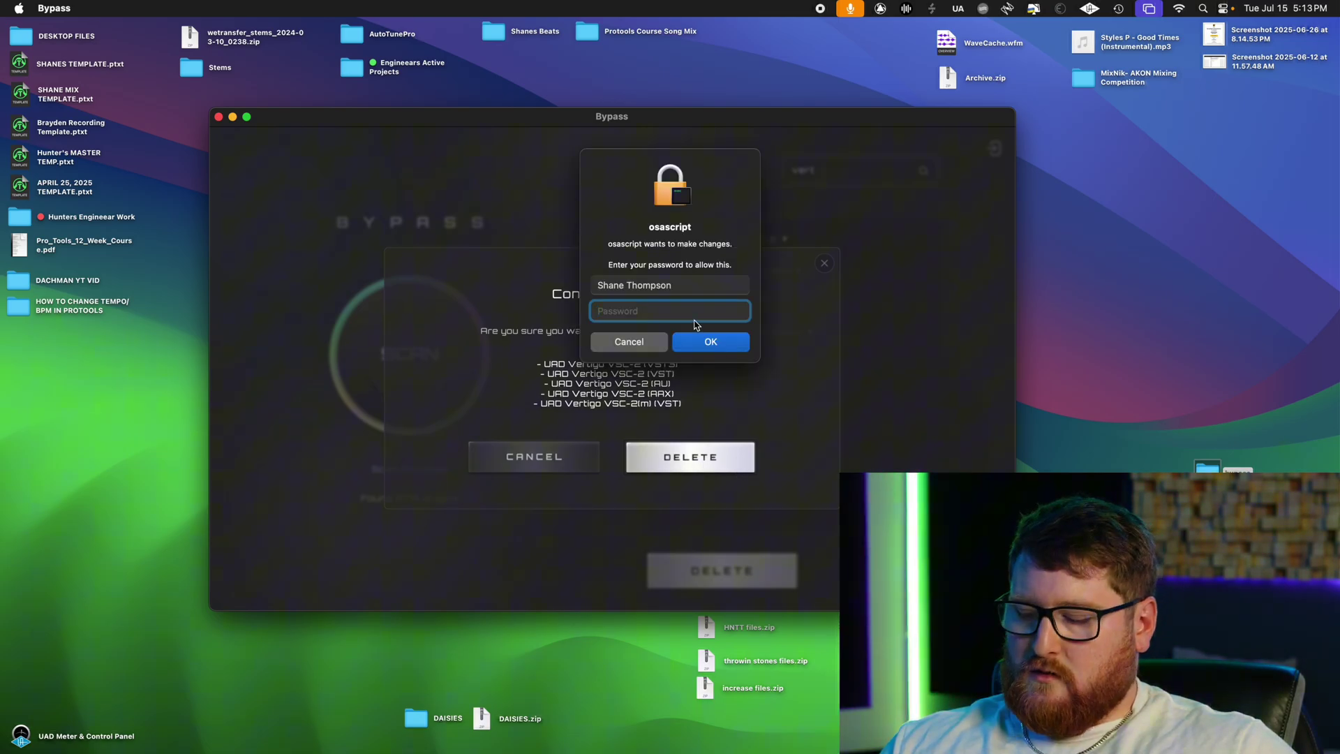
text(••)
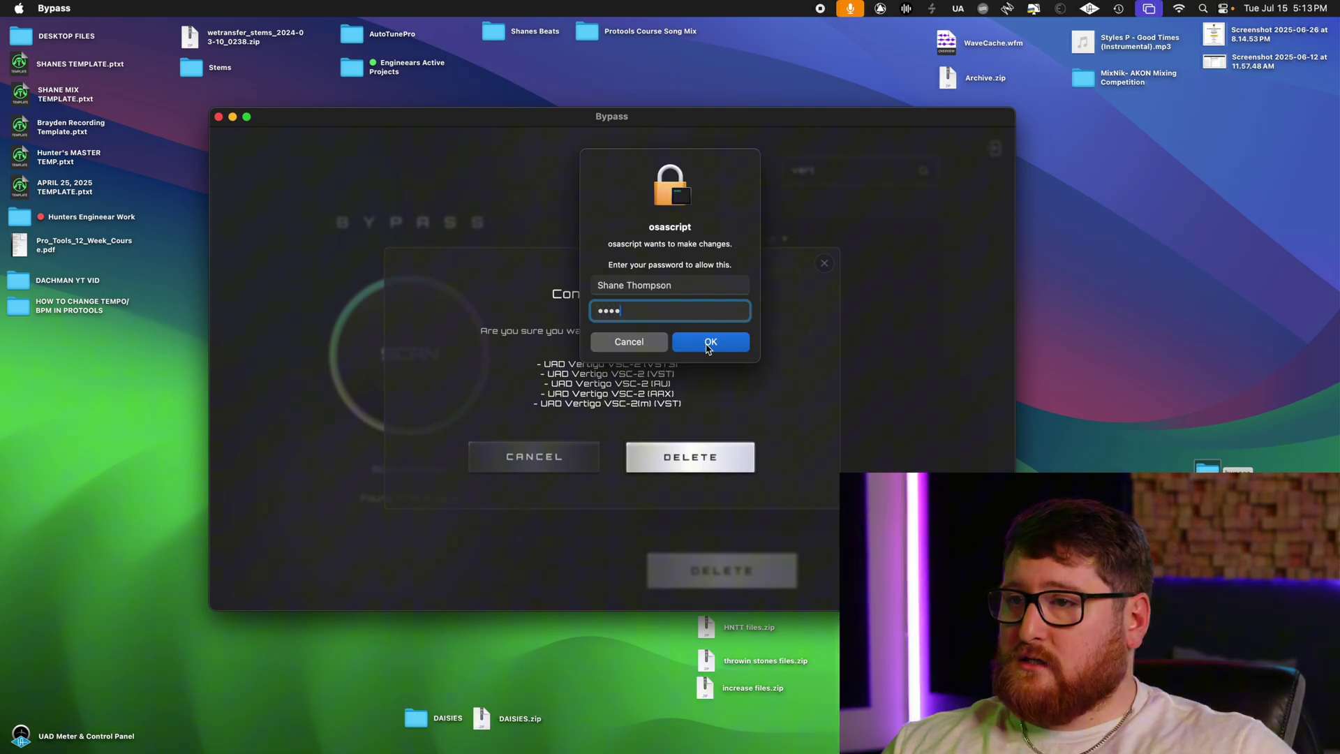
click(708, 347)
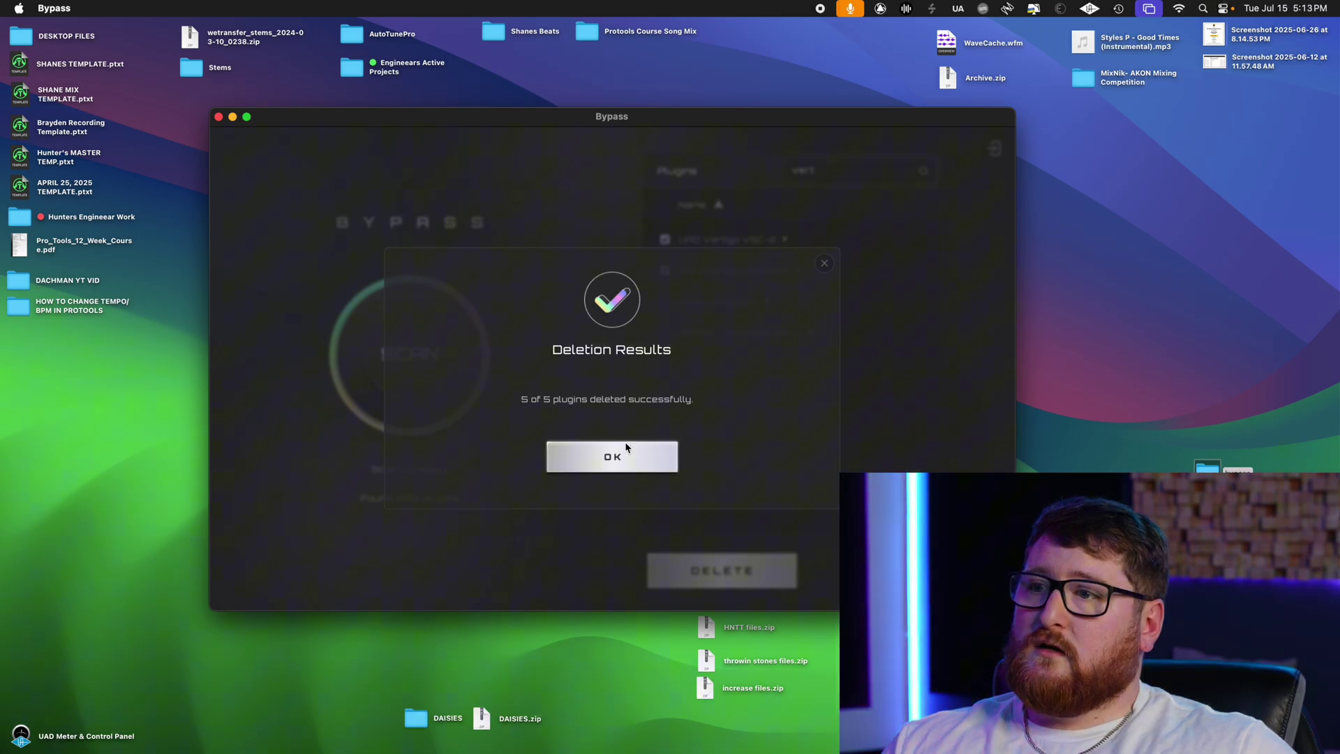
click(612, 457)
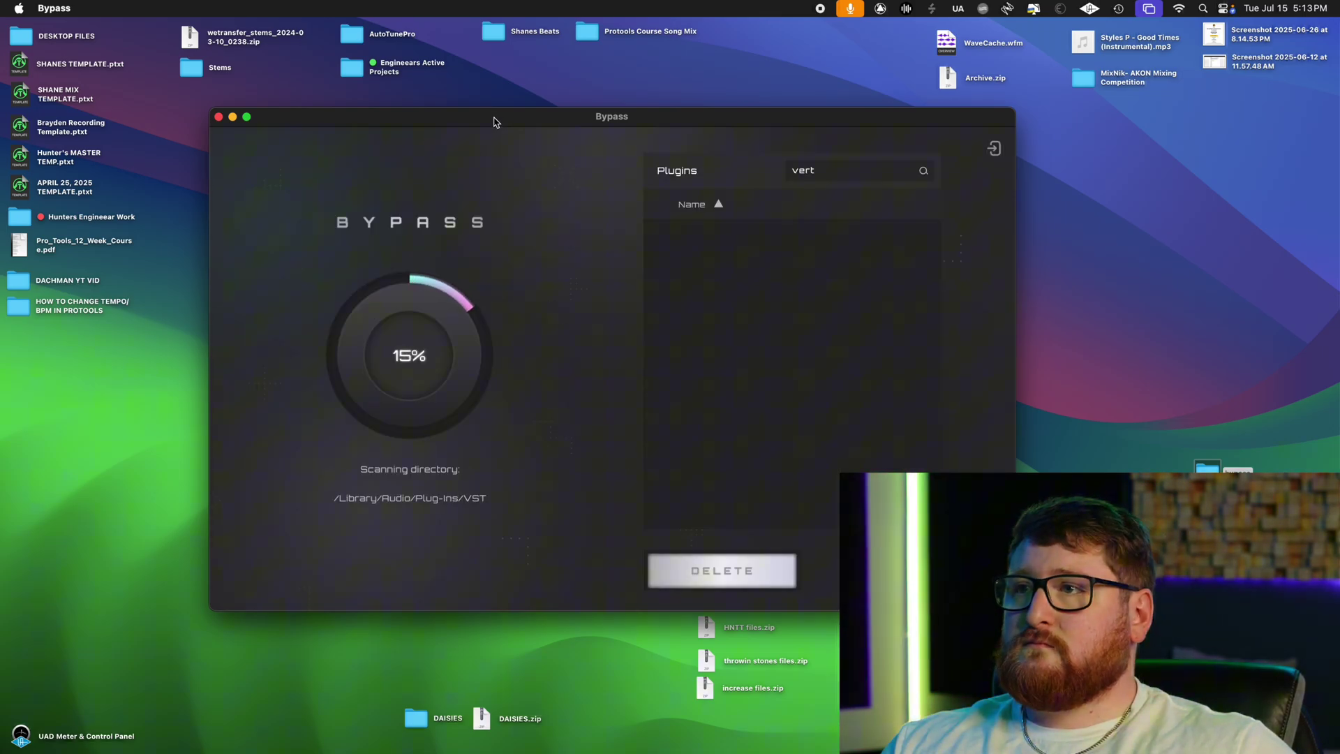
drag(494, 120, 468, 99)
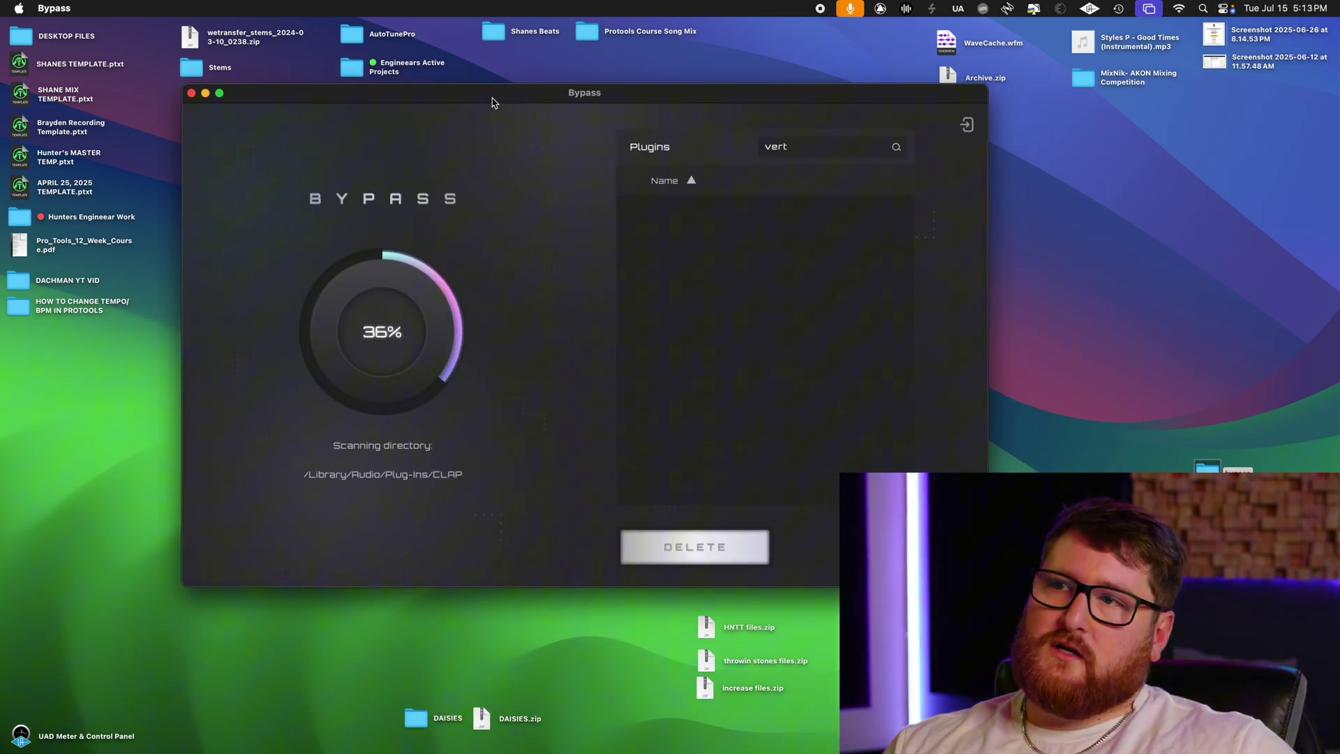
- Reopen the bypass session in Pro Tools, declining to move the failed REFSEND.aaxplugin to the "Plug-Ins (Unused)" folder
mouse_move(811, 726)
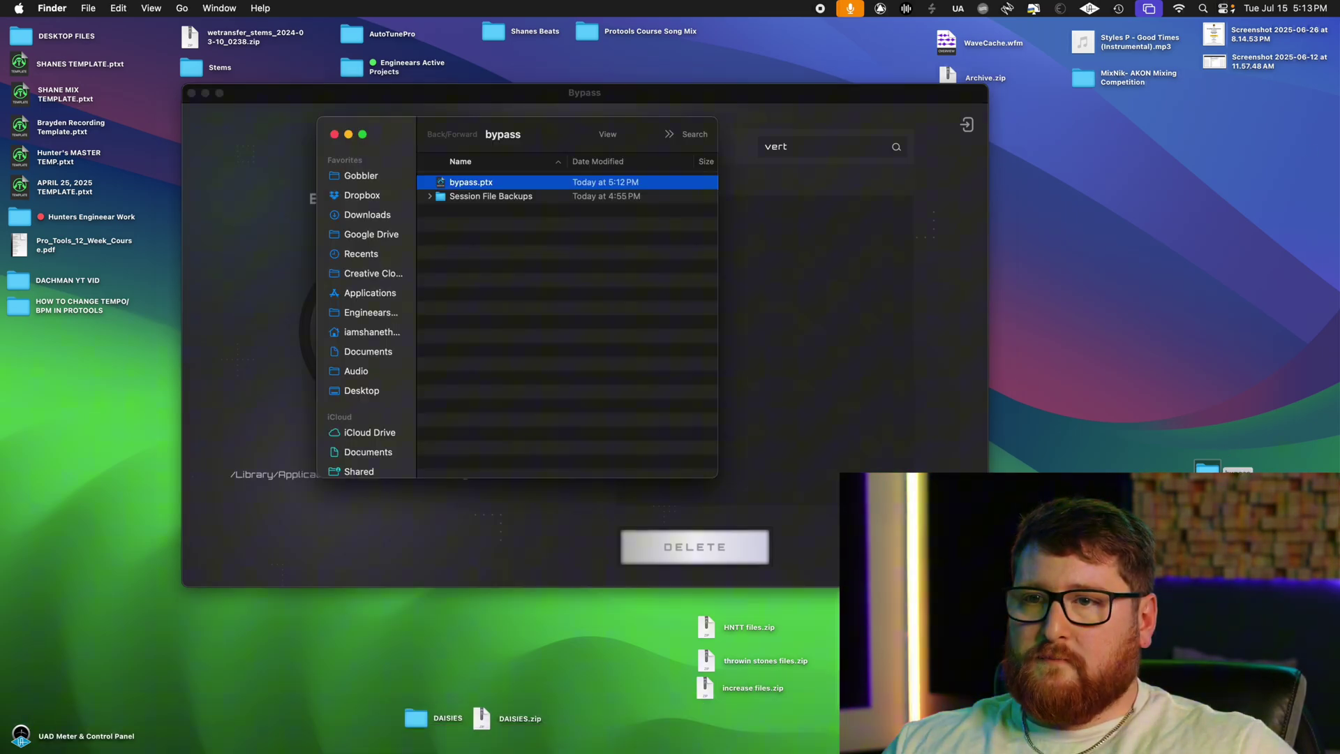
click(413, 698)
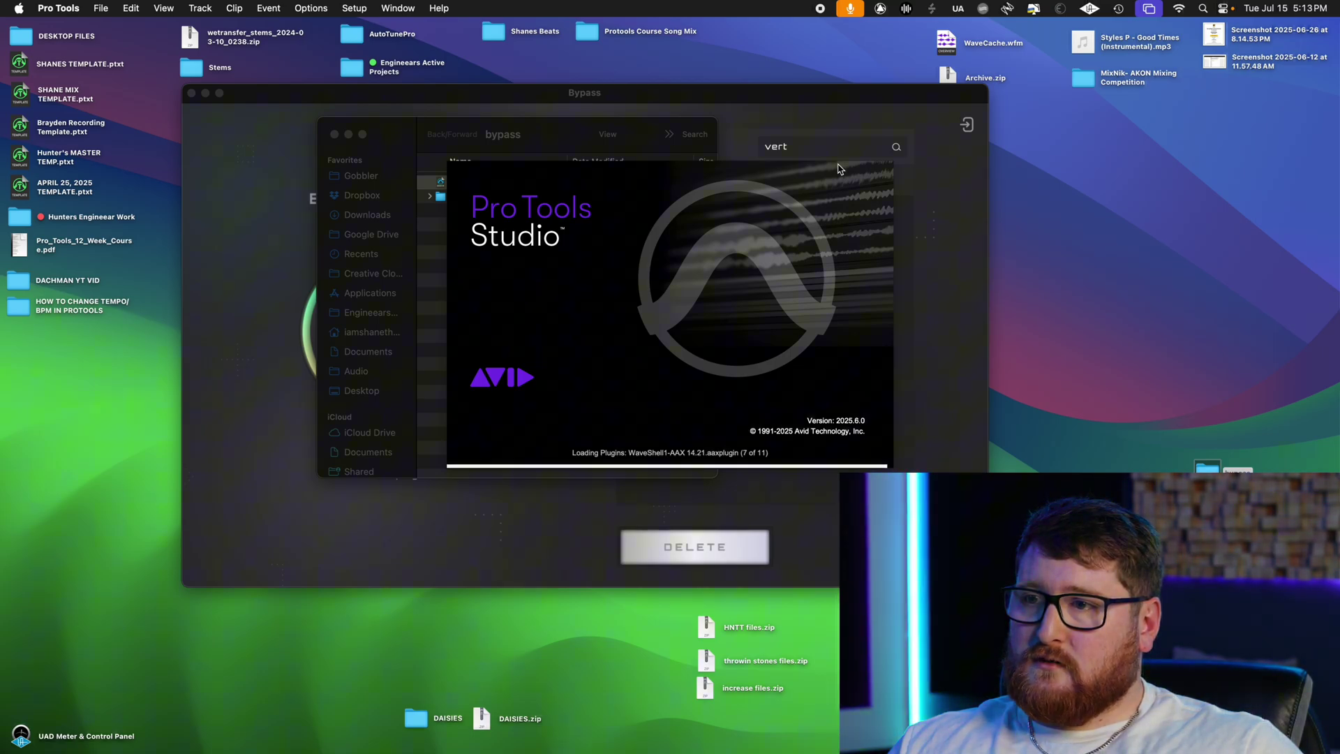
click(368, 102)
drag(368, 102, 260, 136)
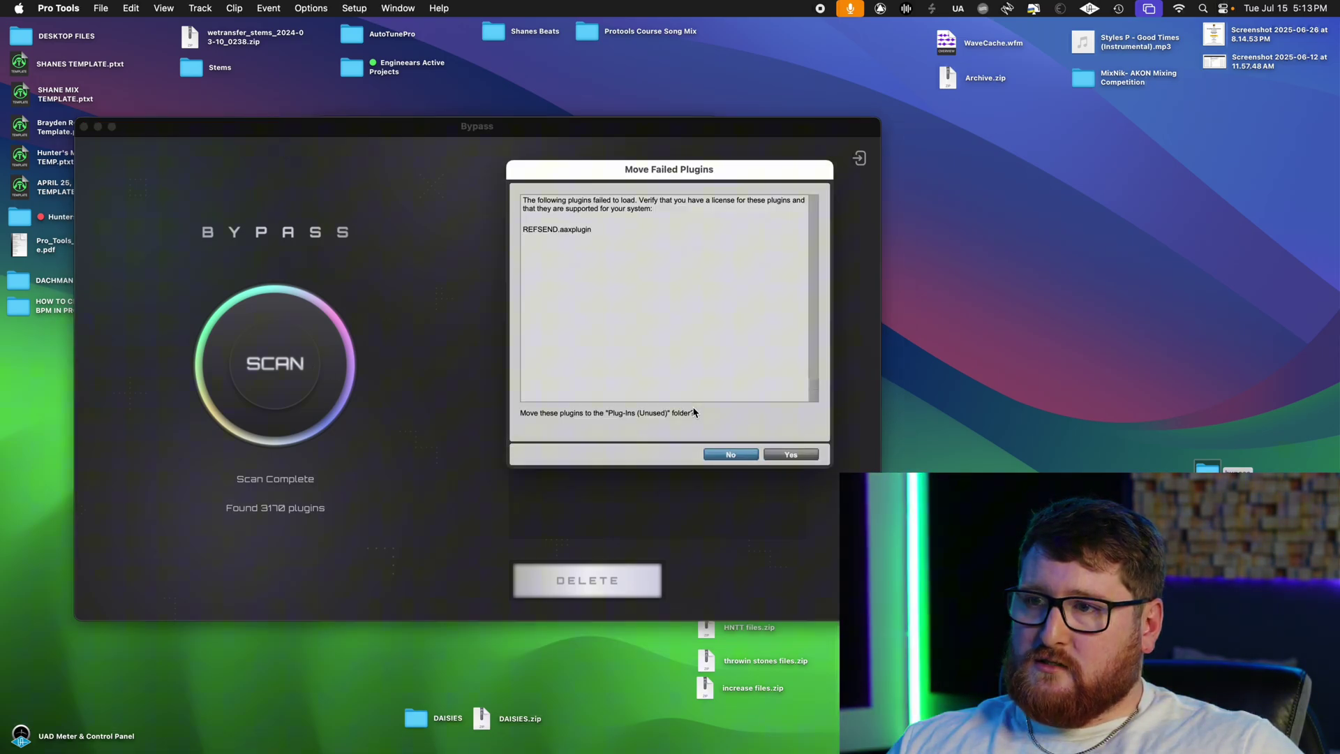
click(757, 456)
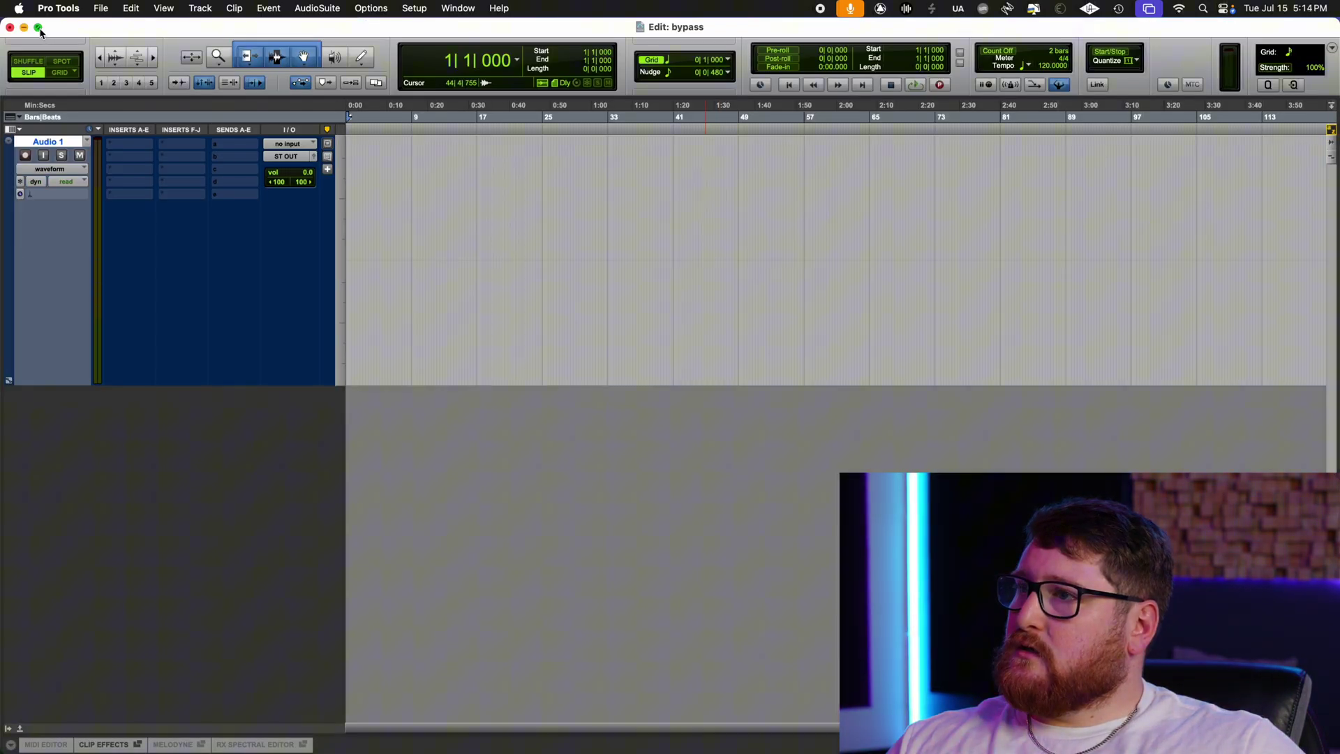
- Make the Edit window full screen and look through Audio 1's Universal Audio multichannel insert plugins for the UAD Vertigo VSC-2
click(39, 28)
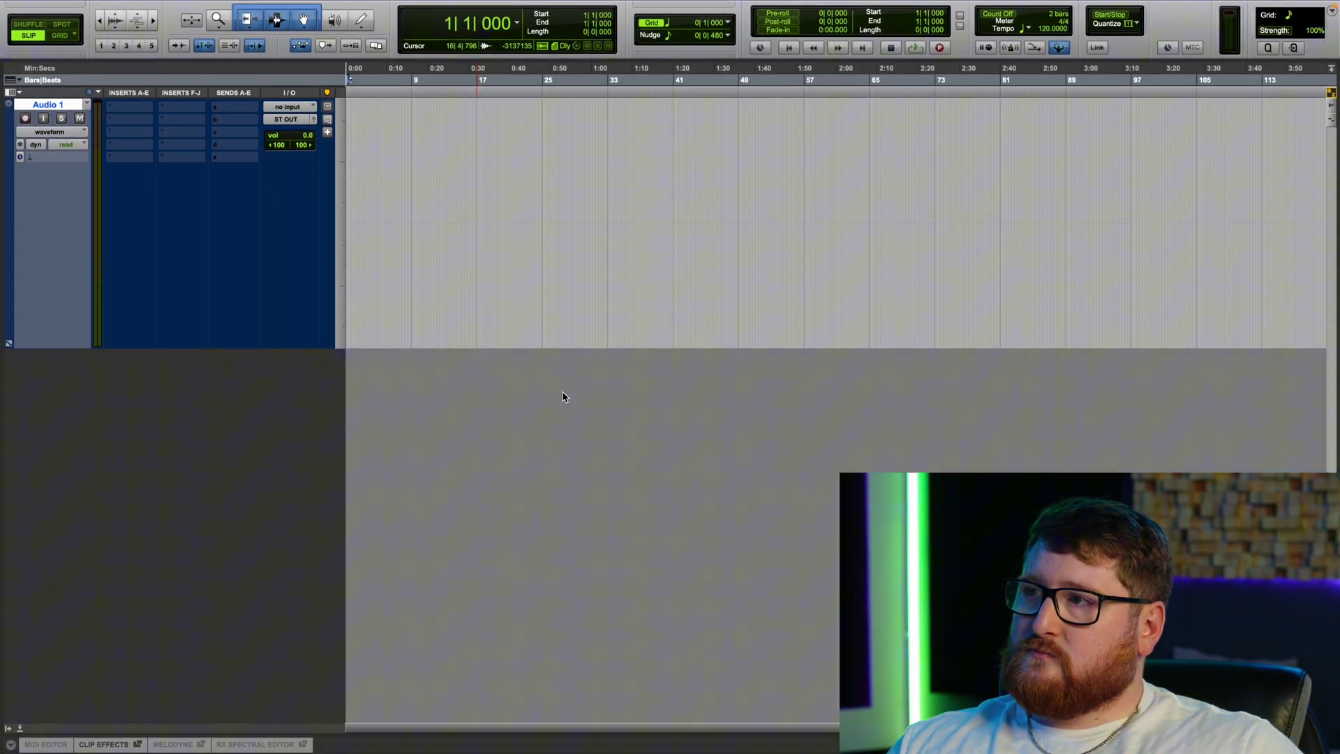
click(128, 107)
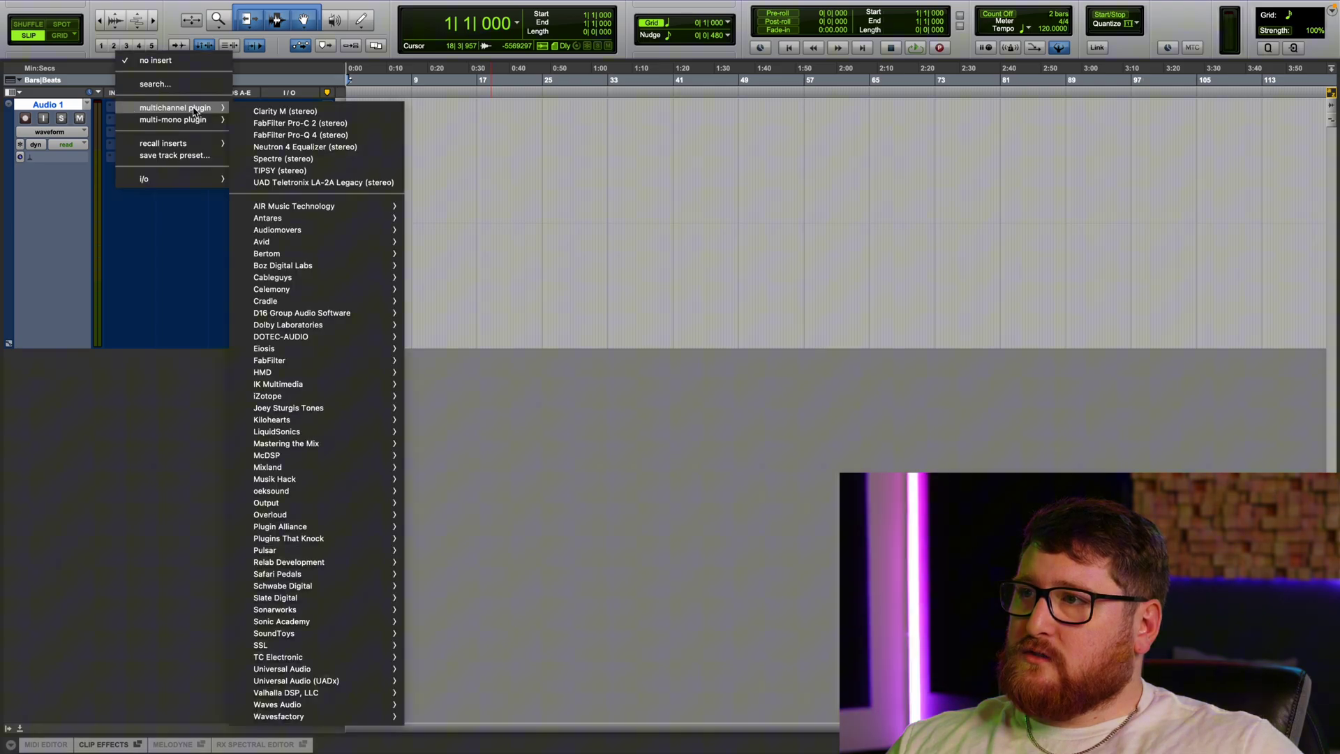
mouse_move(345, 670)
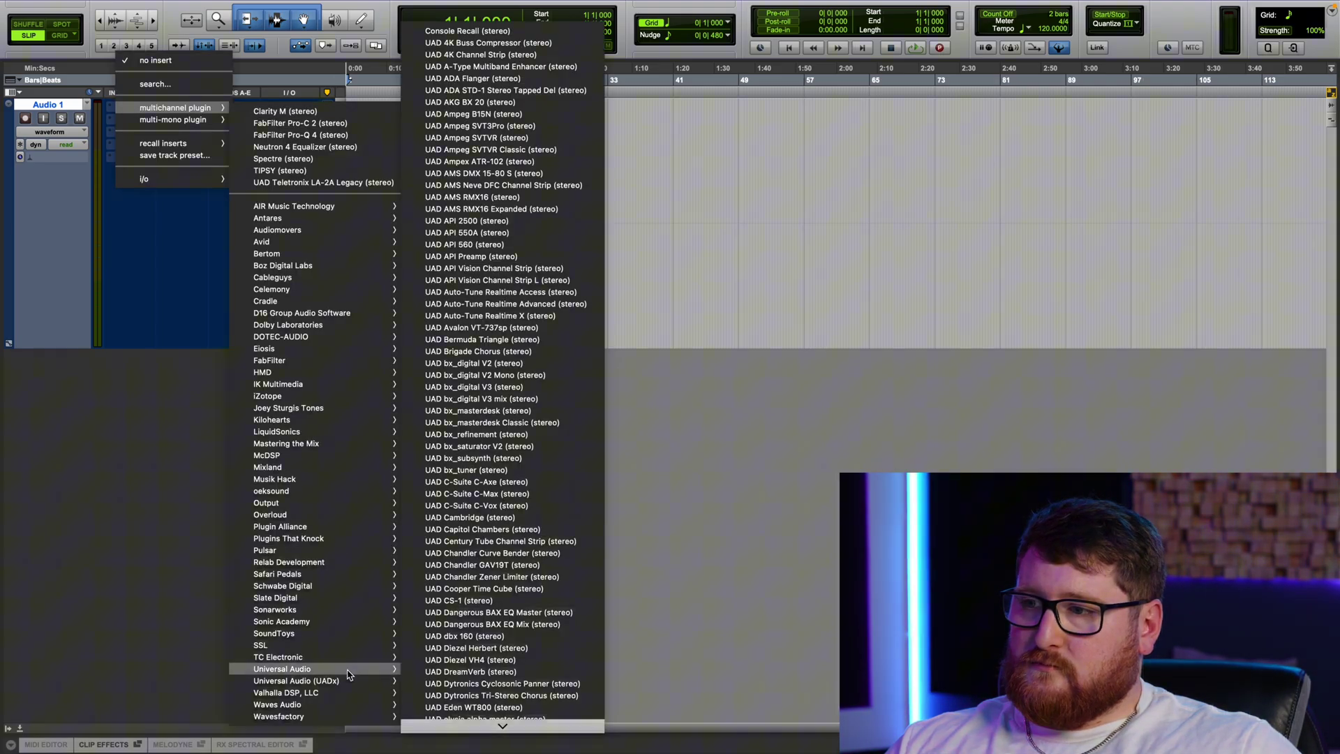
scroll(461, 670, down, 3)
scroll(462, 670, down, 10)
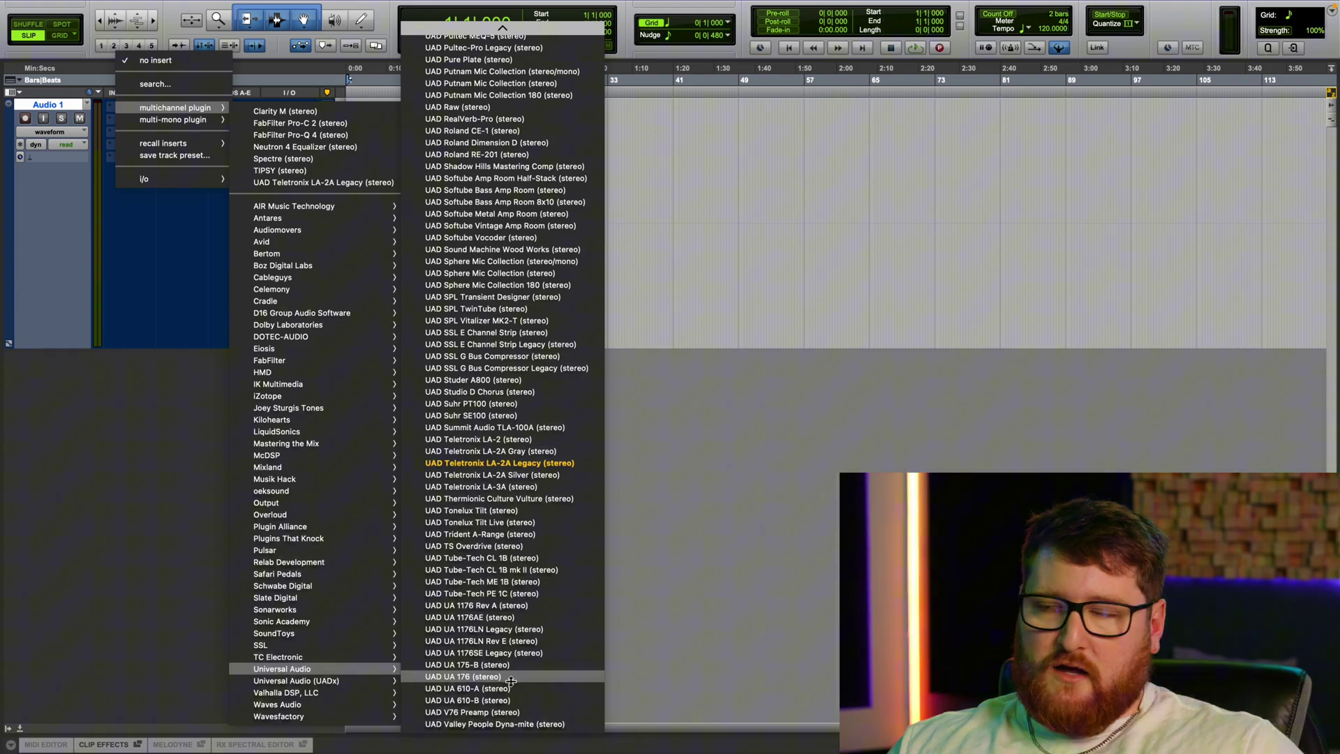
scroll(513, 664, up, 10)
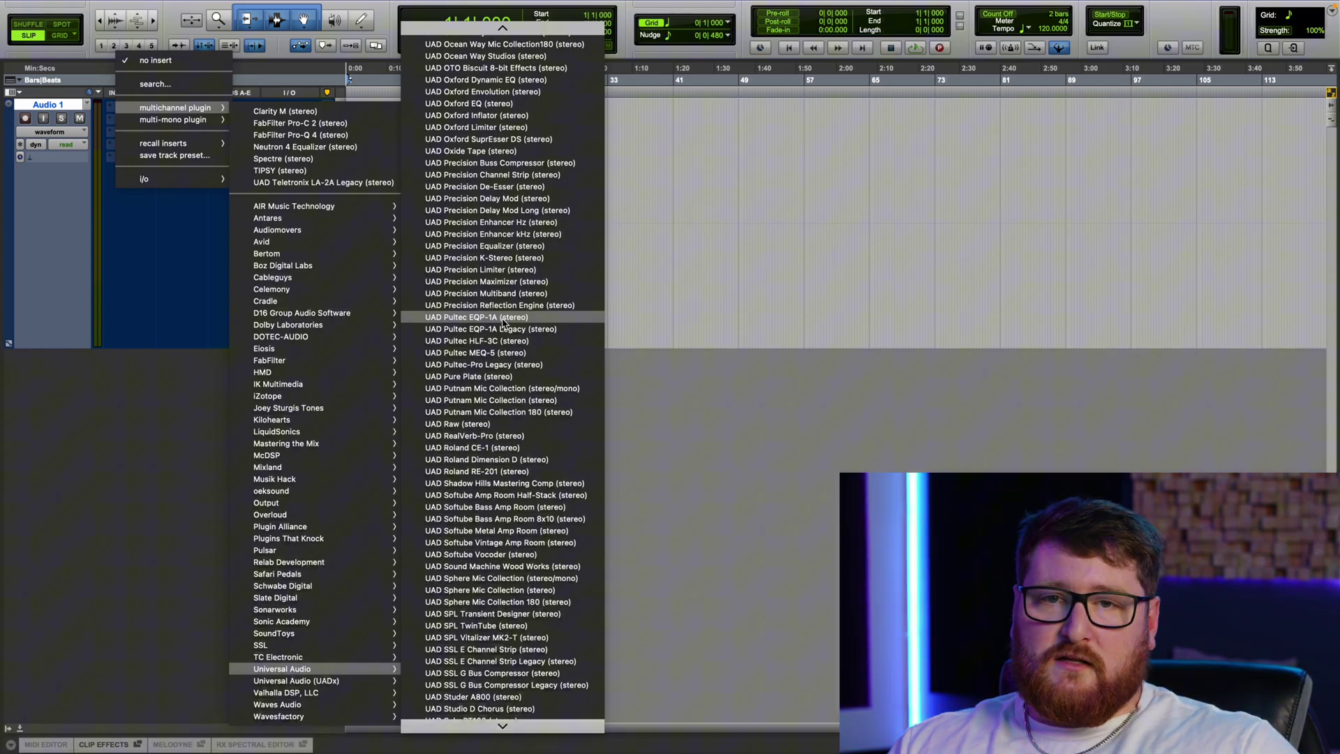
scroll(504, 322, up, 10)
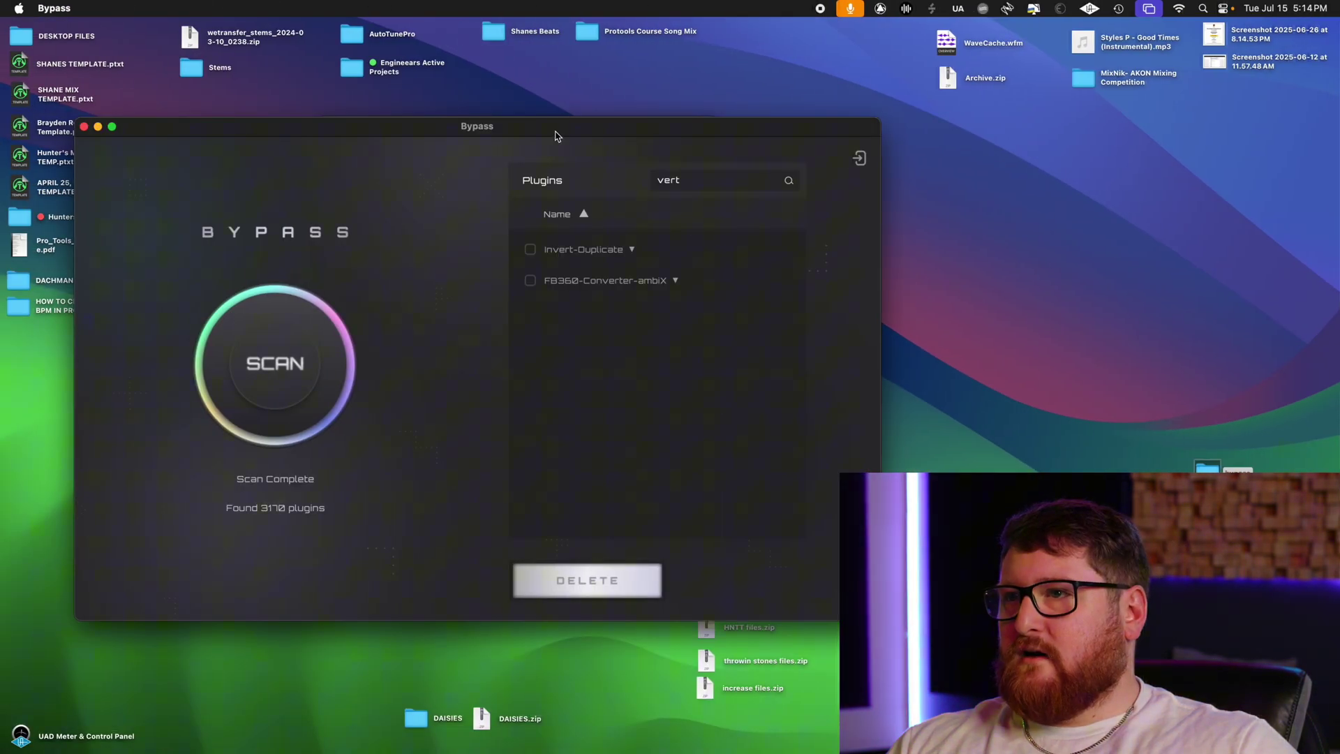
- Switch to Bypass and move its window closer to the middle of the desktop
drag(554, 132, 679, 144)
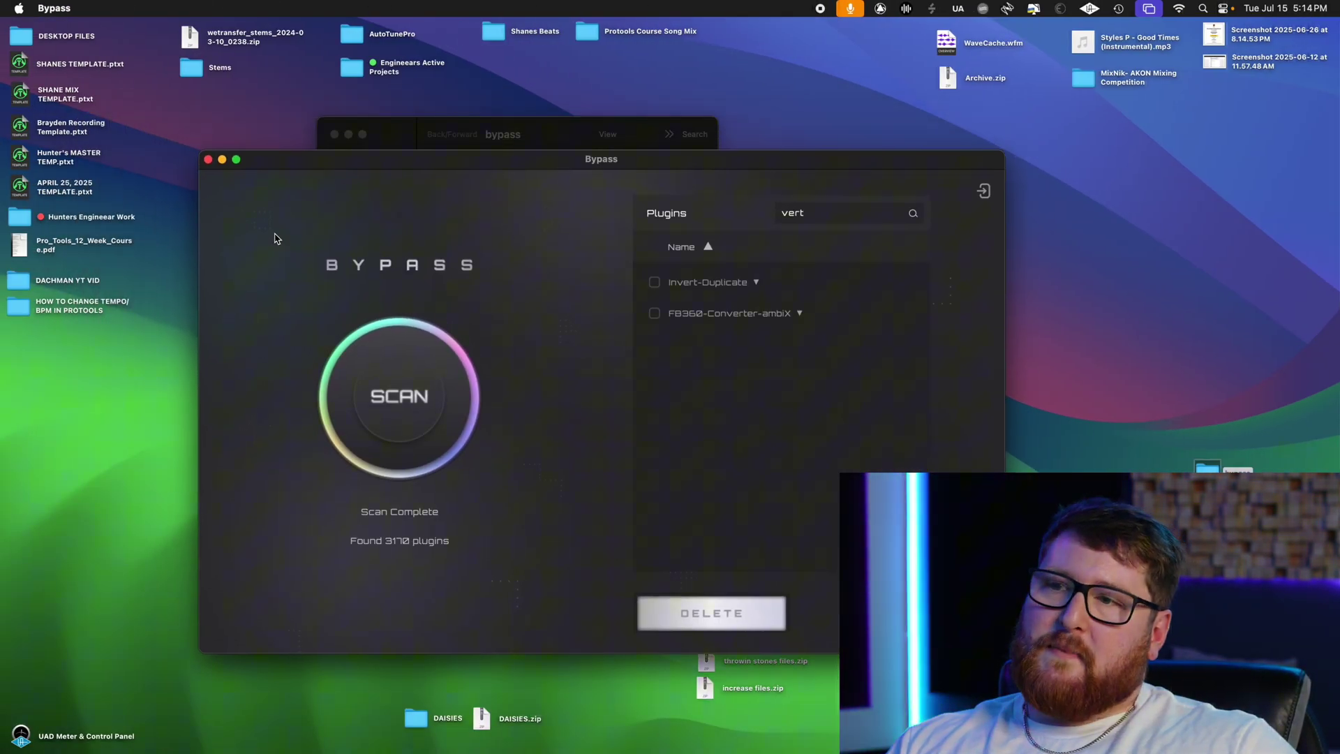
drag(943, 163, 966, 151)
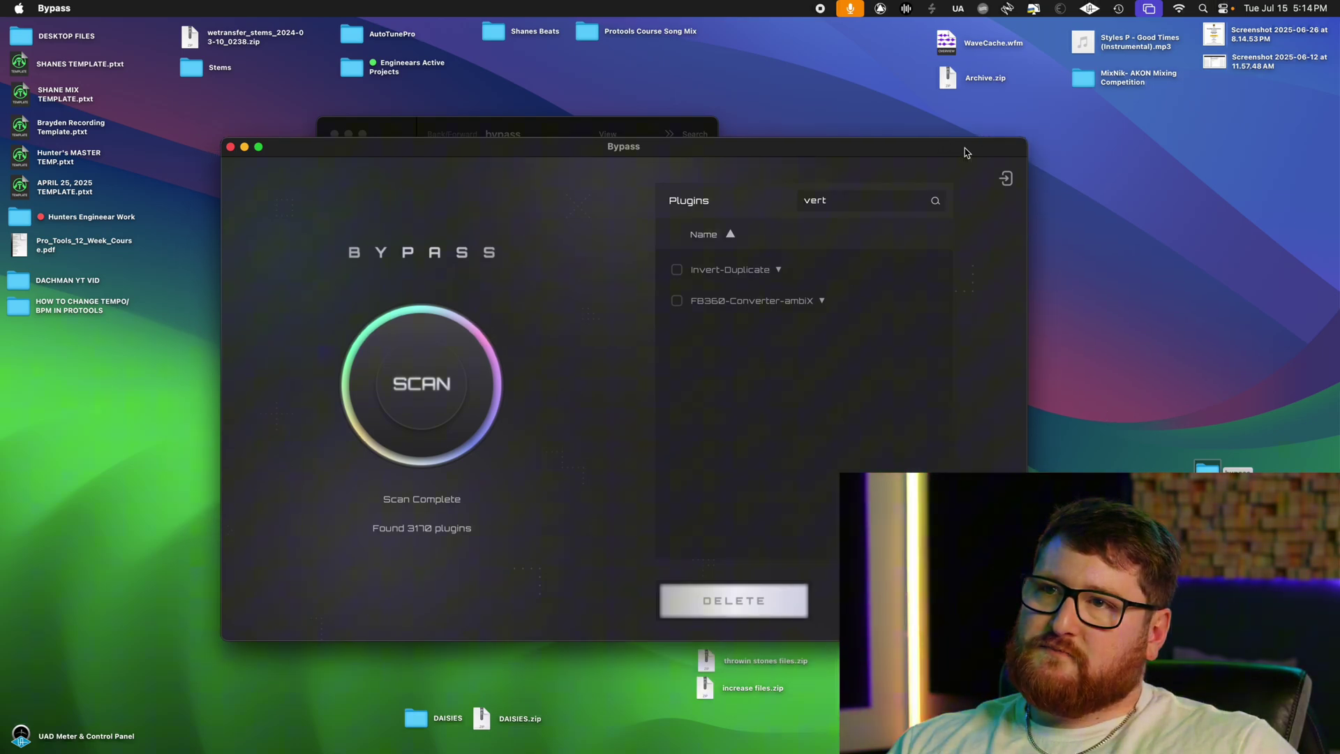